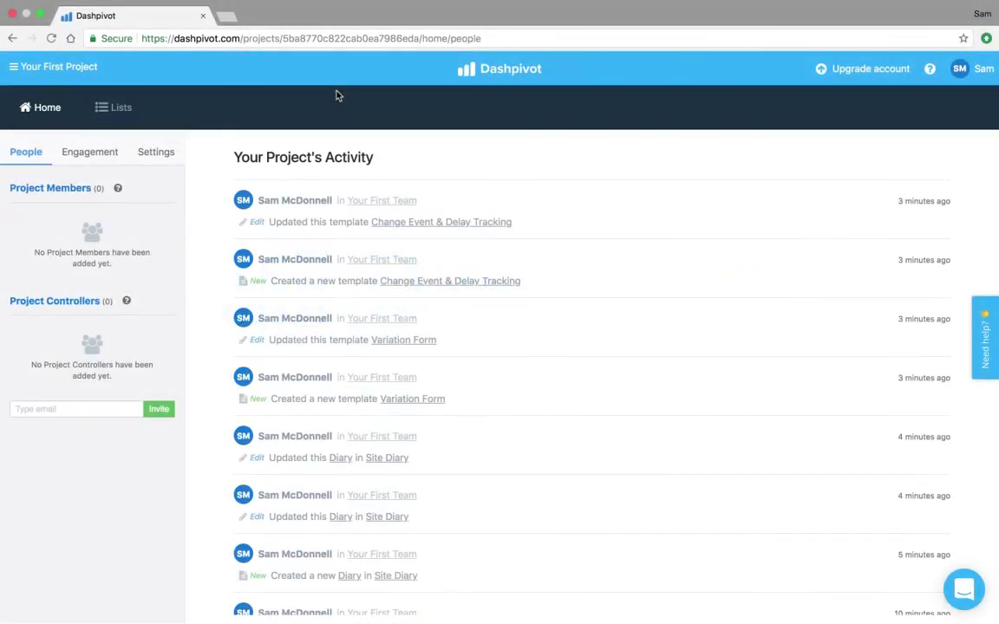
# View the lists of Your First Project and the home page of Your First Team, and return to the project
pyautogui.click(136, 114)
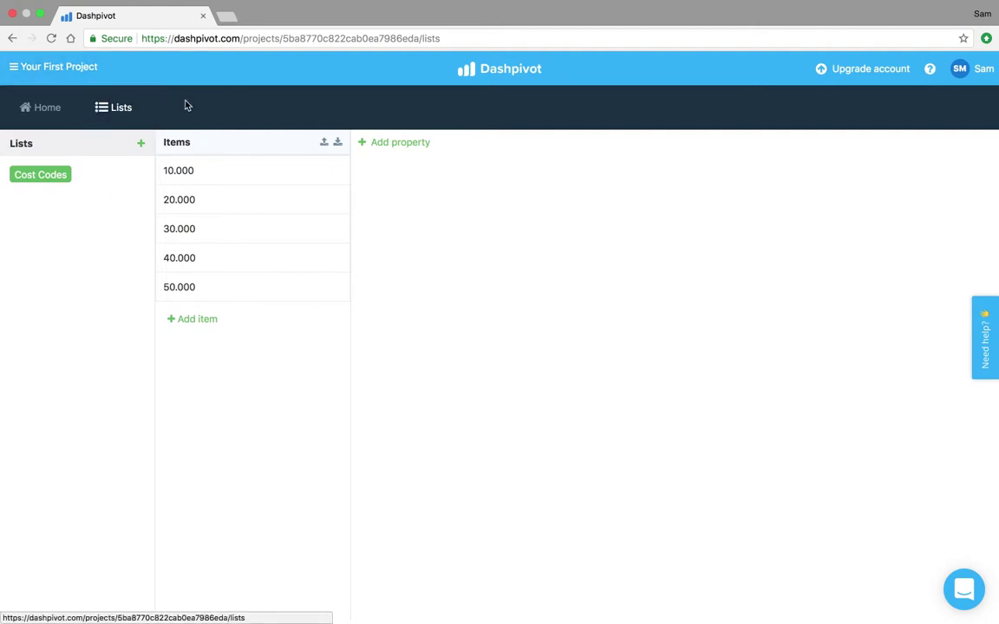
pyautogui.click(80, 79)
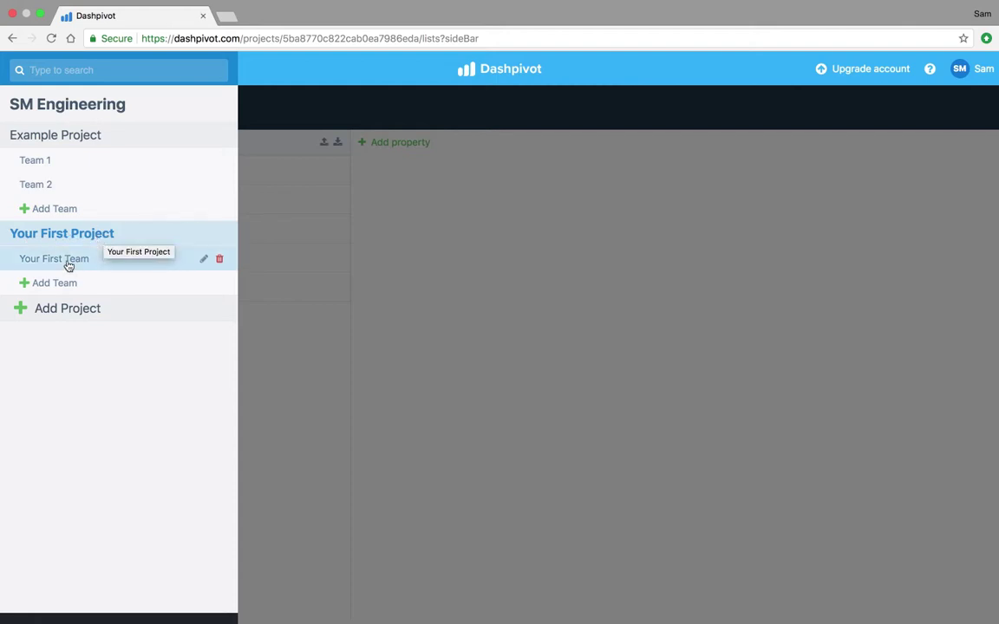
pyautogui.click(69, 259)
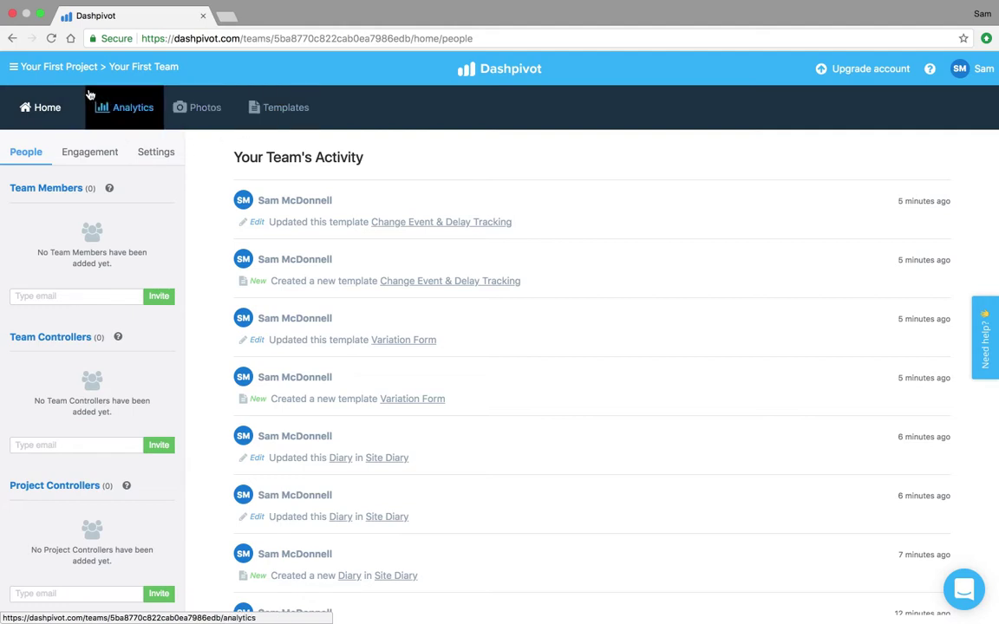
pyautogui.click(69, 69)
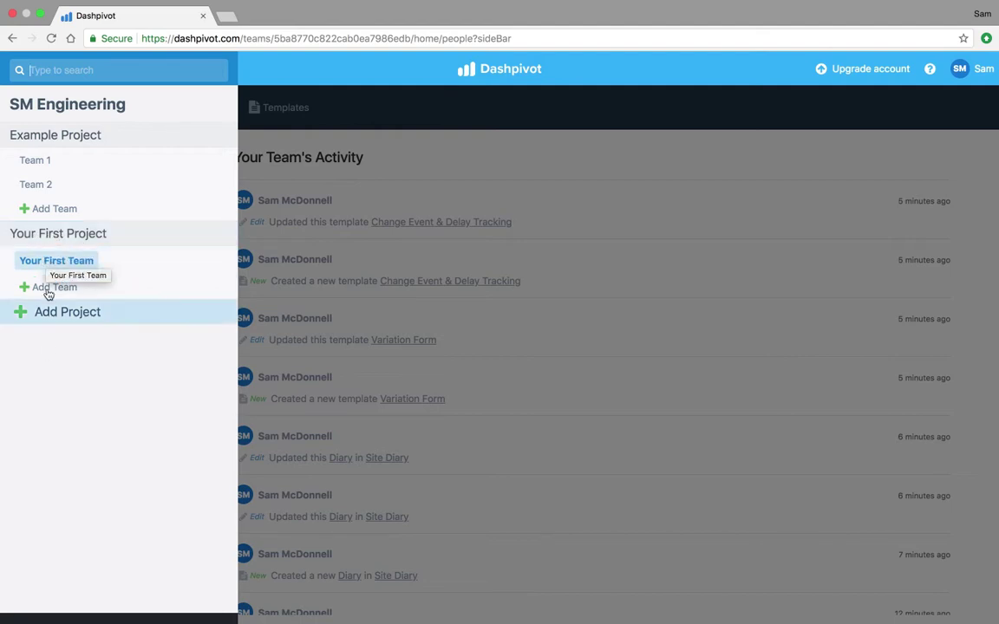
pyautogui.click(75, 234)
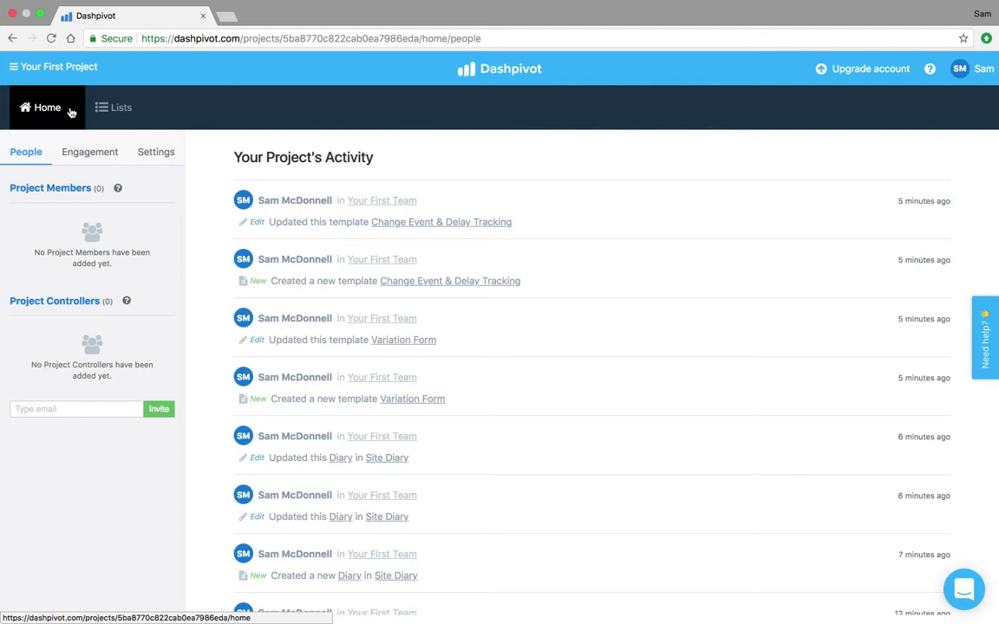
# Create a new list named Subcontractors among the lists of Your First Project
pyautogui.click(129, 113)
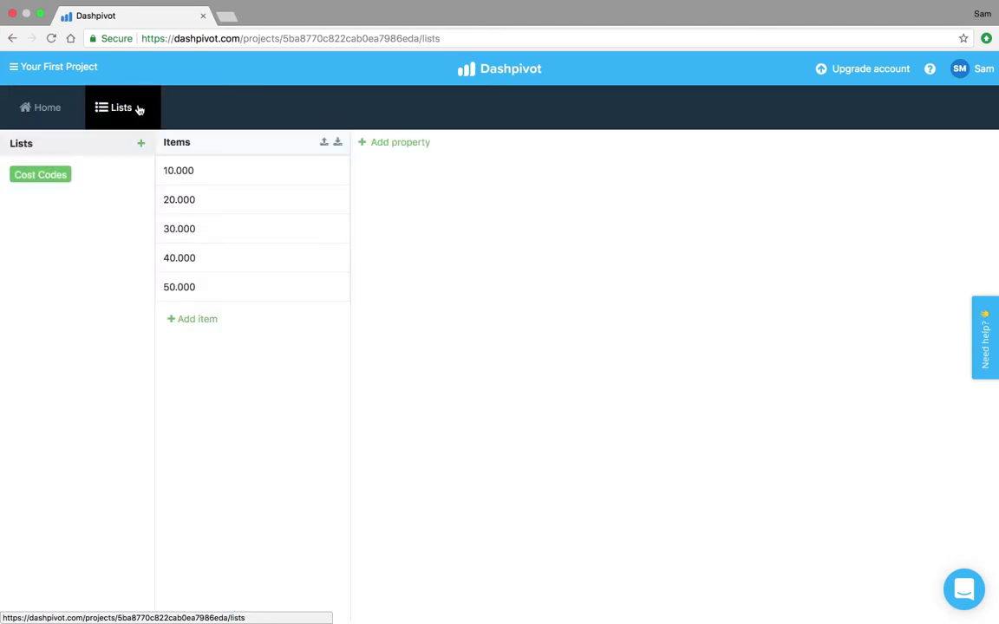
pyautogui.moveTo(64, 179)
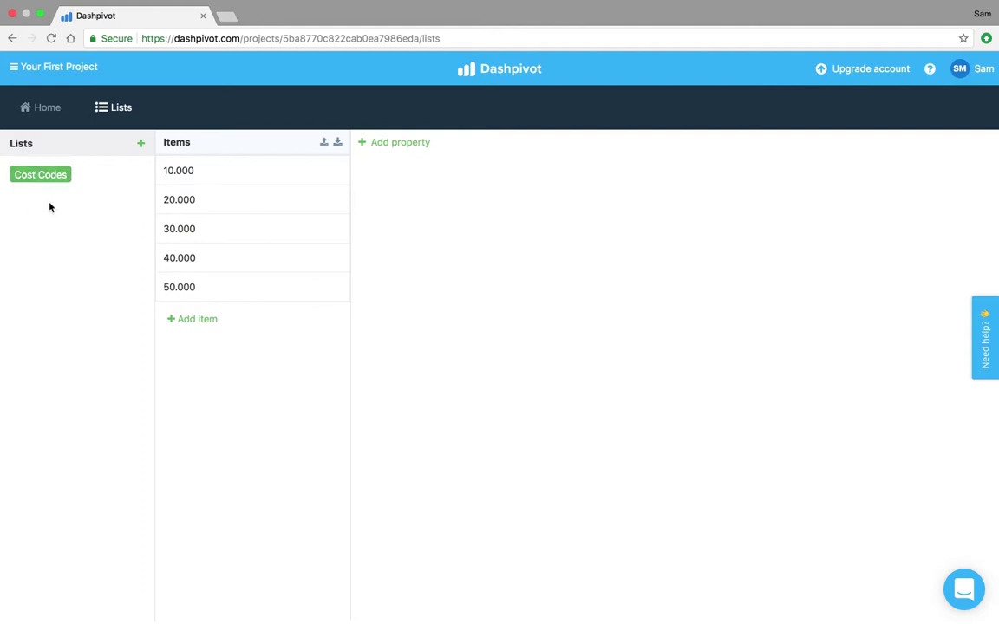
pyautogui.click(141, 143)
pyautogui.write('Subcont')
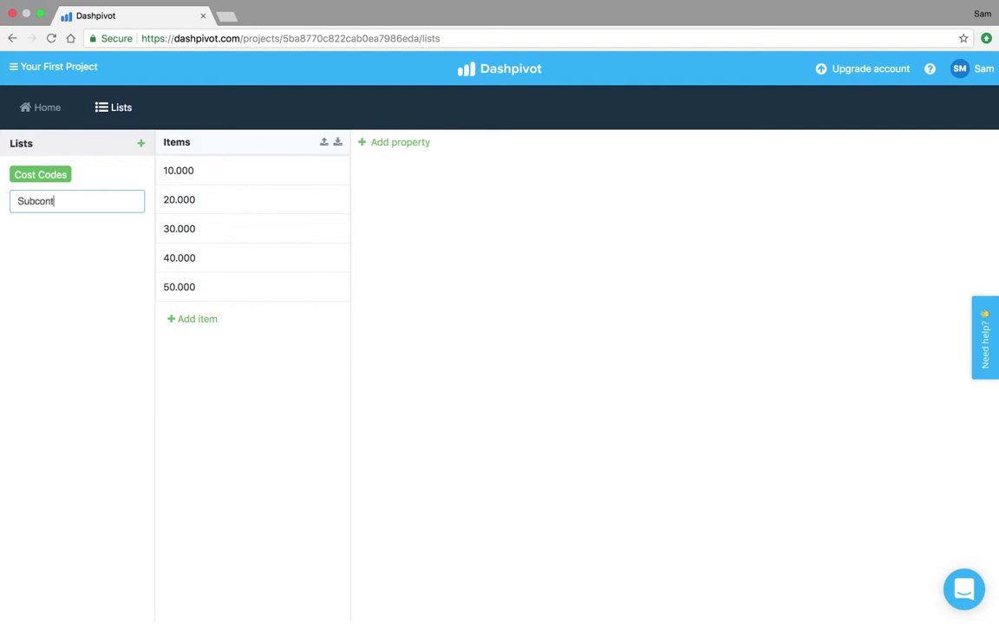
pyautogui.write('ractors')
pyautogui.press('Return')
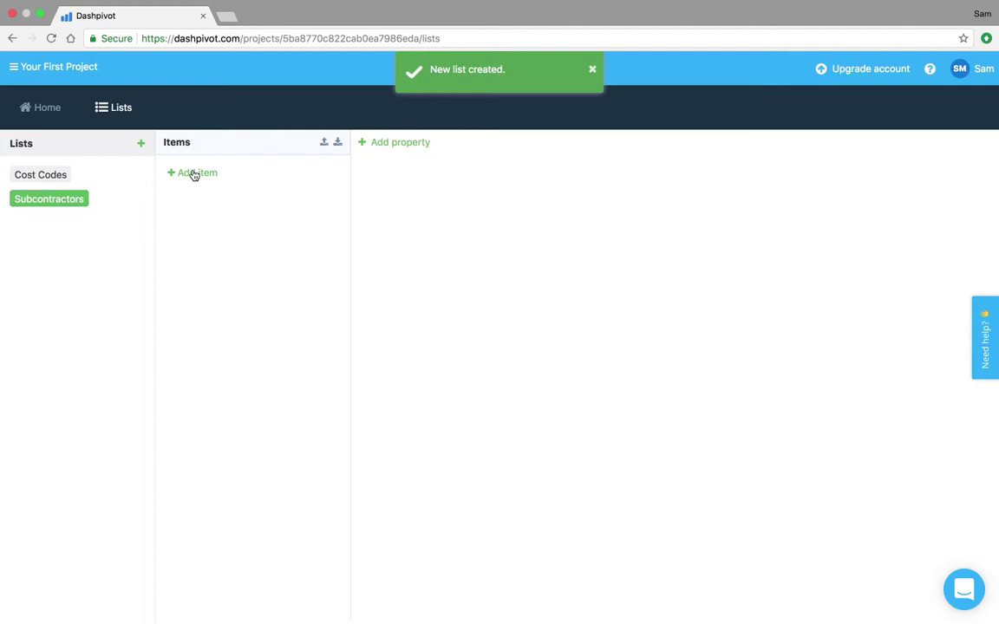
# Add the items AAA Contractors, BBB Excavators and CCC Engineering to the Subcontractors list
pyautogui.click(191, 173)
pyautogui.write('AAA')
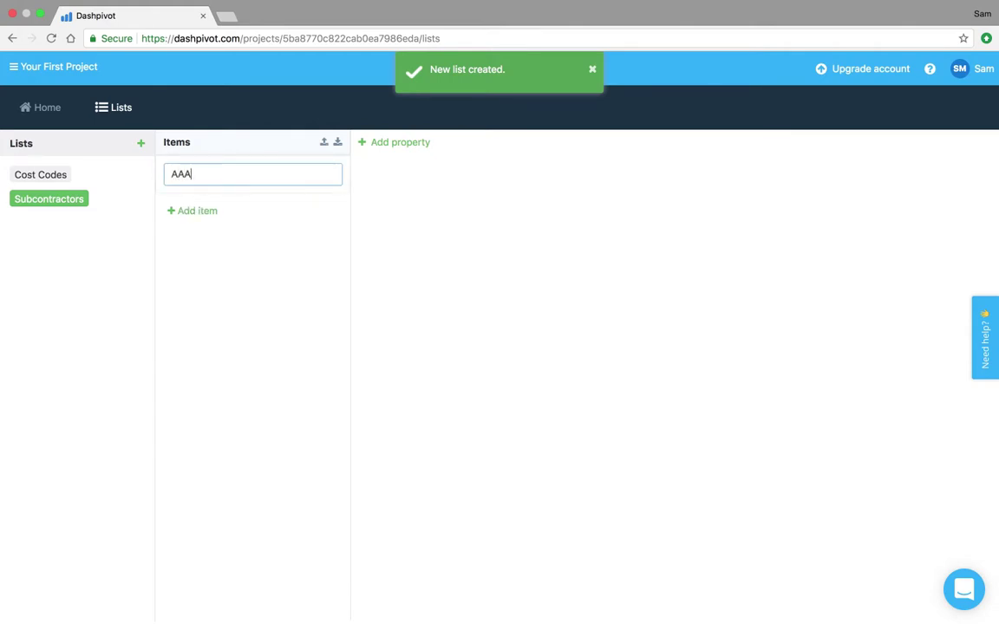
pyautogui.write(' Contractors')
pyautogui.press('Return')
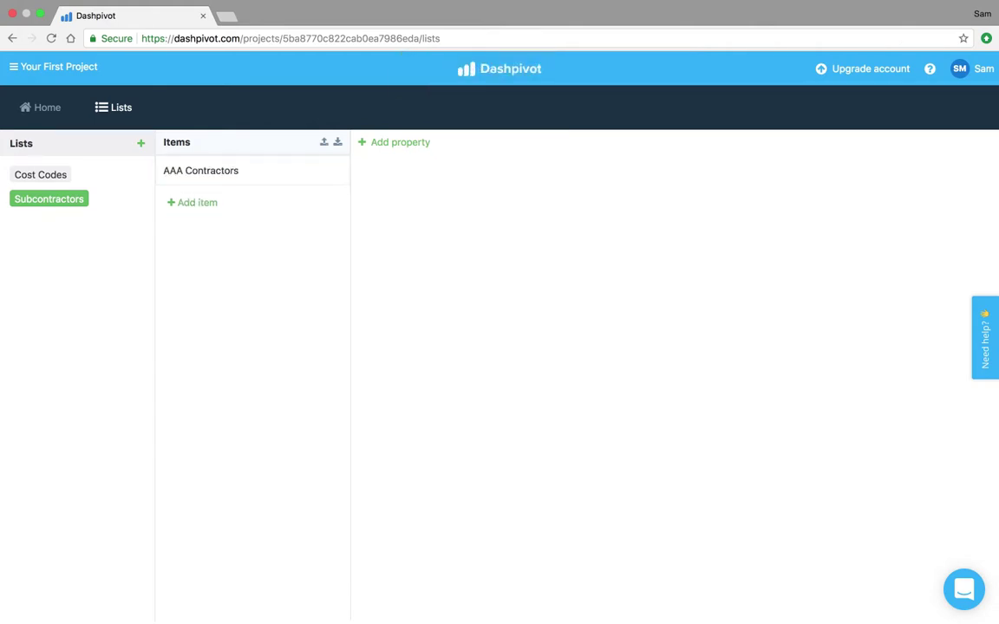
pyautogui.write('BBB')
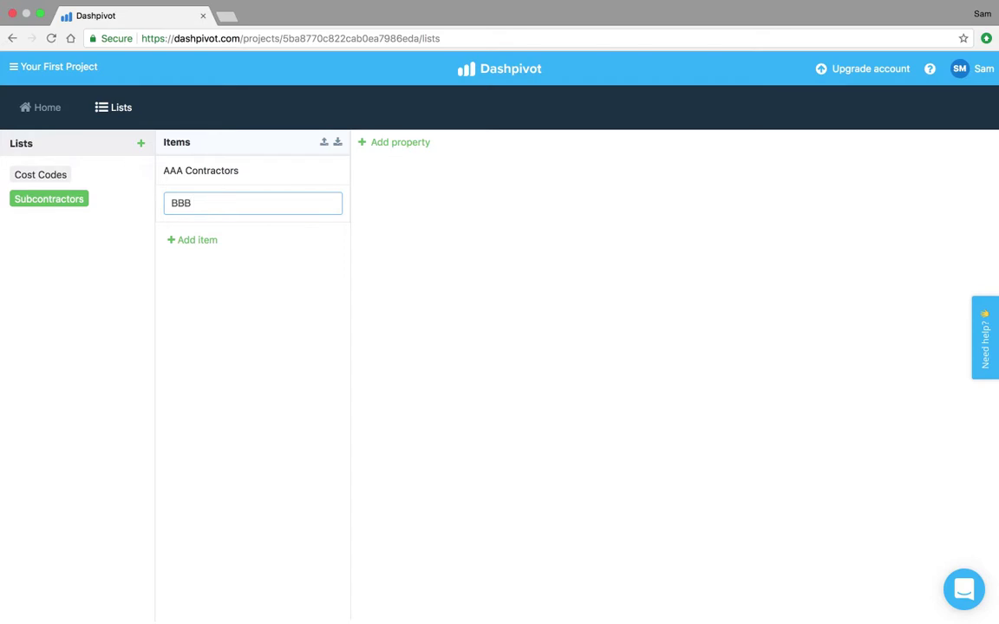
pyautogui.write(' Excavators')
pyautogui.press('Return')
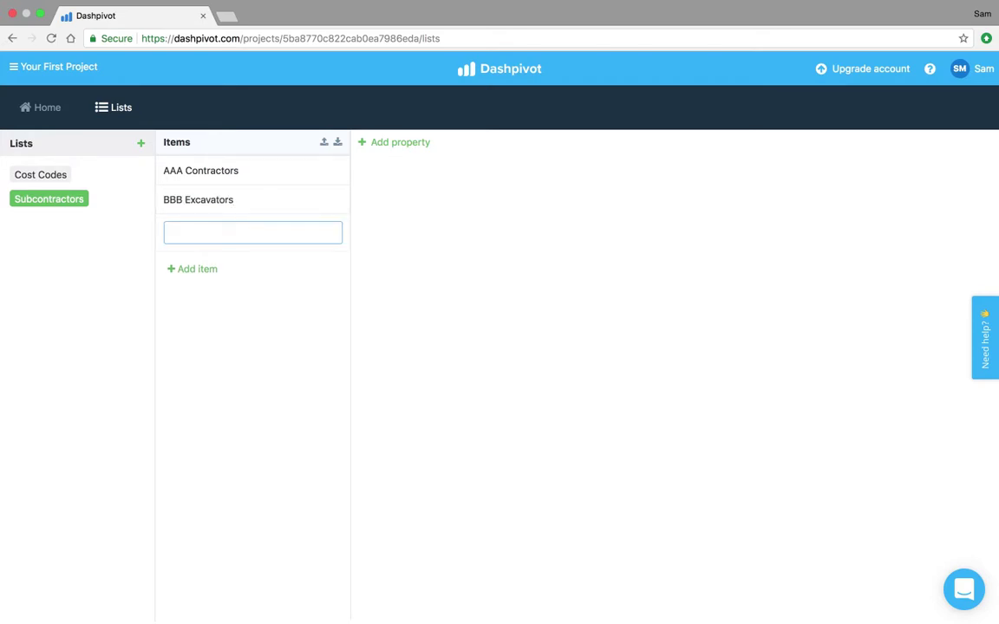
pyautogui.write('CCC Engineering')
pyautogui.press('Return')
pyautogui.click(274, 337)
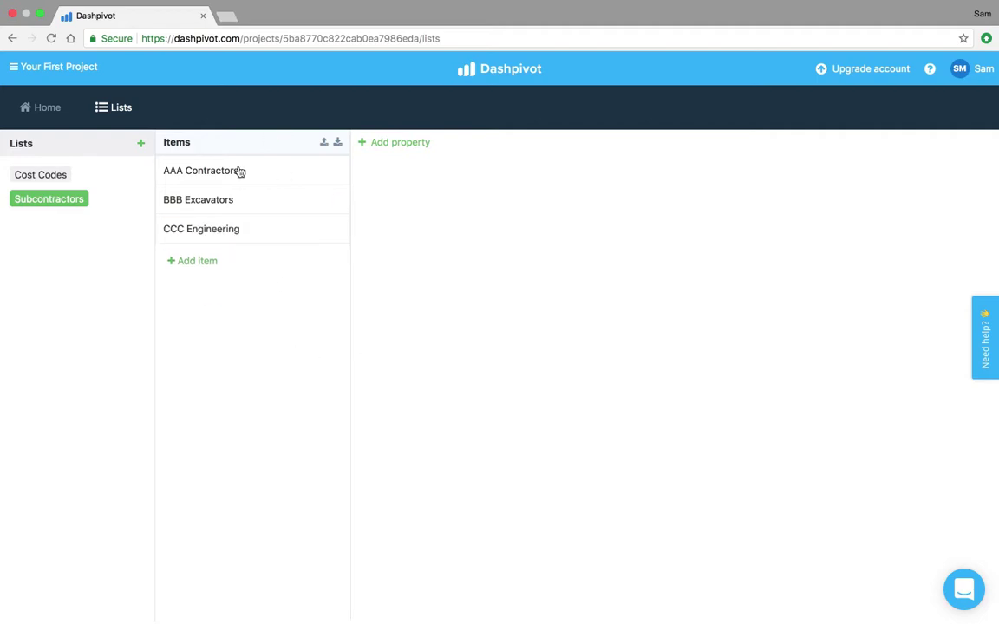
# Open the Zone 1 diary in Your First Team's Site Diary template and examine its Labor table entries
pyautogui.click(102, 77)
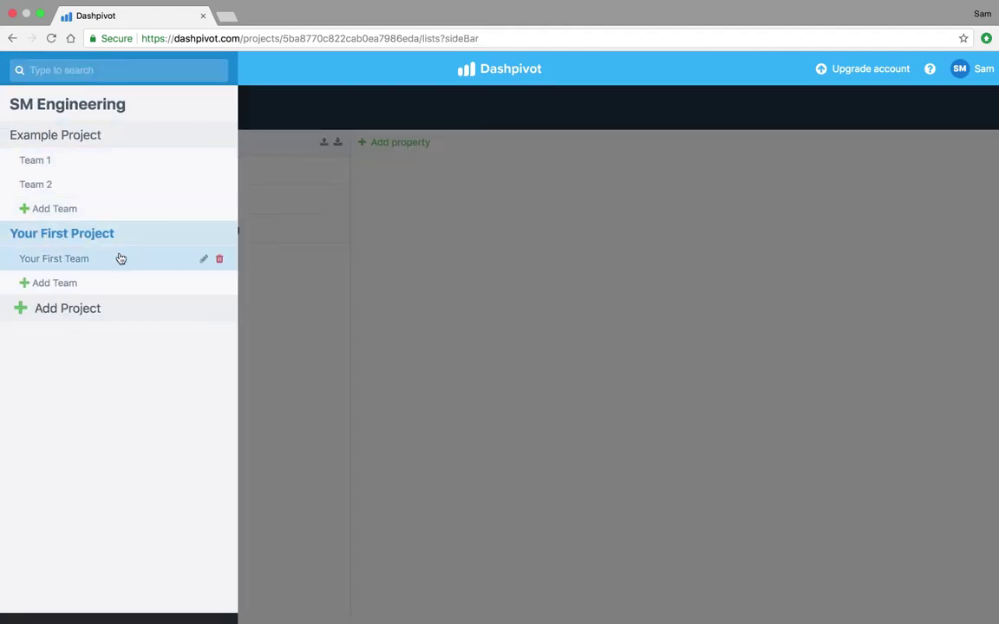
pyautogui.click(88, 260)
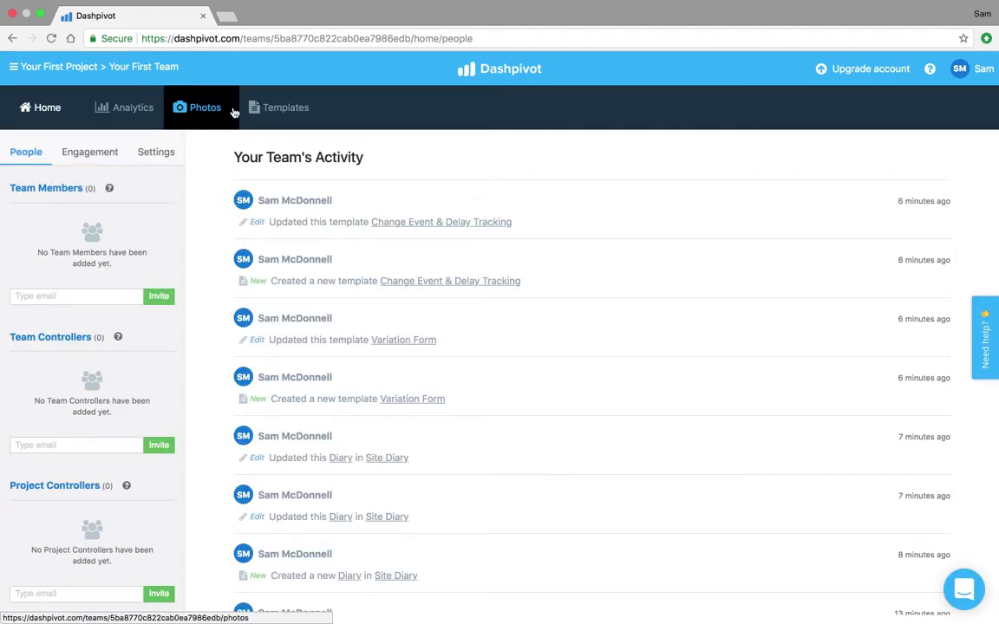
pyautogui.click(263, 106)
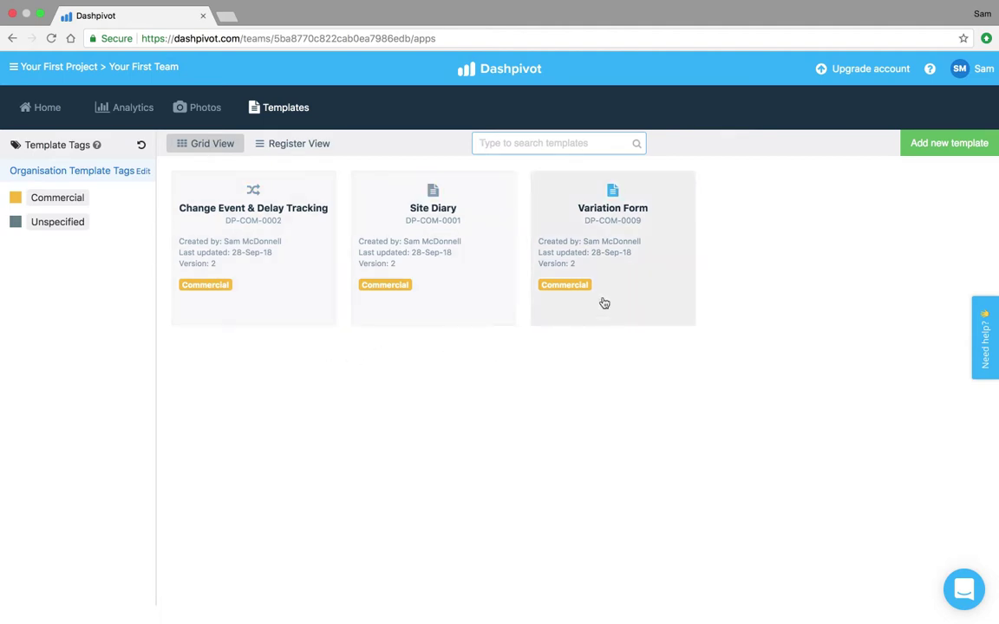
pyautogui.click(444, 232)
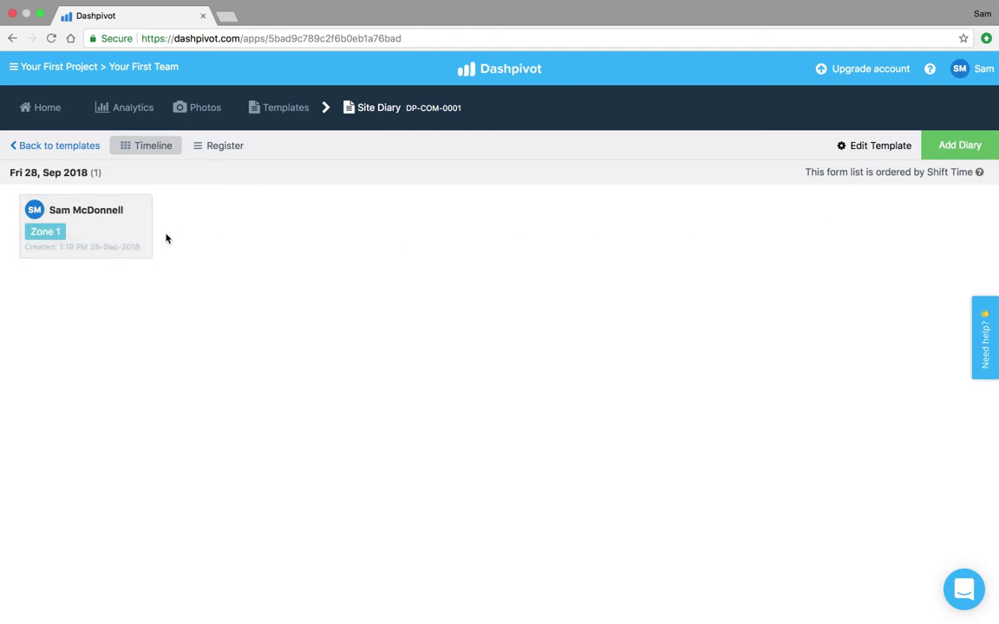
pyautogui.click(80, 231)
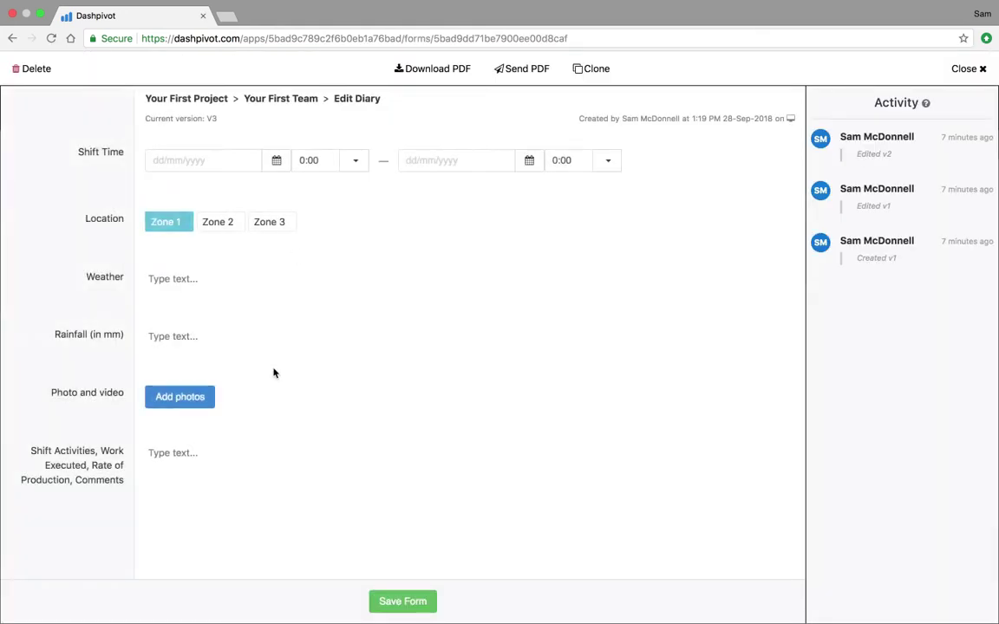
pyautogui.scroll(-10, 273, 372)
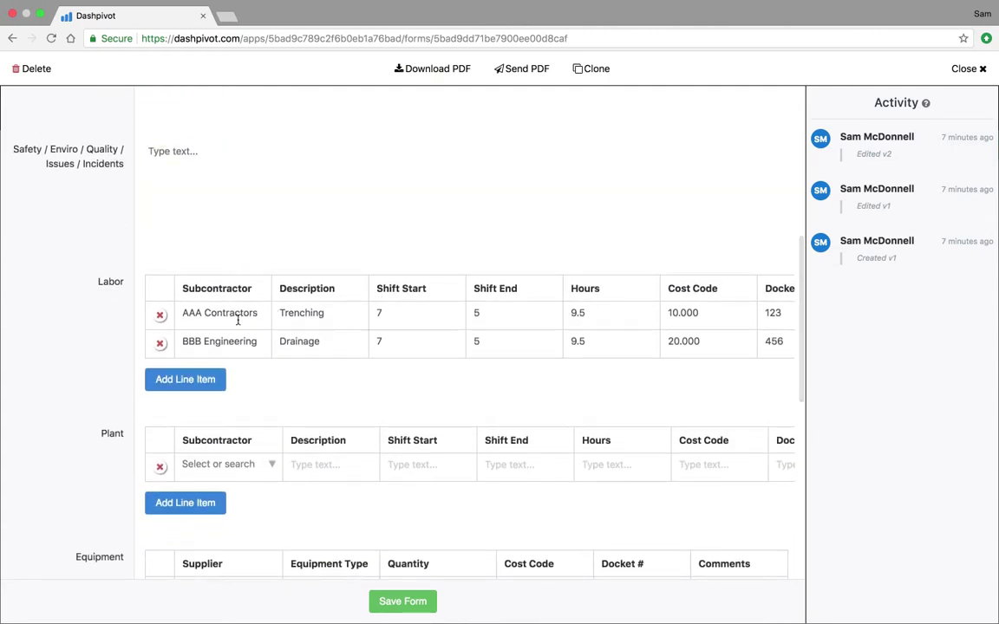
pyautogui.scroll(-1, 238, 321)
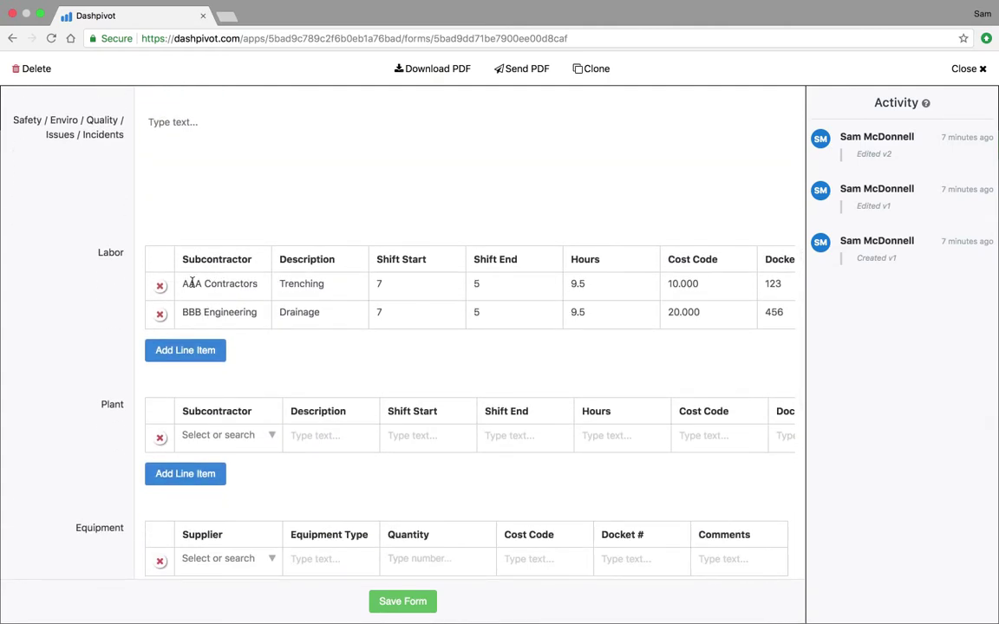
# Try free-text entries in the Cost Code cell of the AAA Contractors labor row, and discard the changes to the diary
pyautogui.click(716, 285)
pyautogui.press('BackSpace')
pyautogui.press('BackSpace')
pyautogui.write('1323')
pyautogui.press('BackSpace')
pyautogui.press('BackSpace')
pyautogui.press('BackSpace')
pyautogui.write('9sdf')
pyautogui.press('BackSpace')
pyautogui.press('BackSpace')
pyautogui.press('BackSpace')
pyautogui.click(964, 69)
pyautogui.click(524, 419)
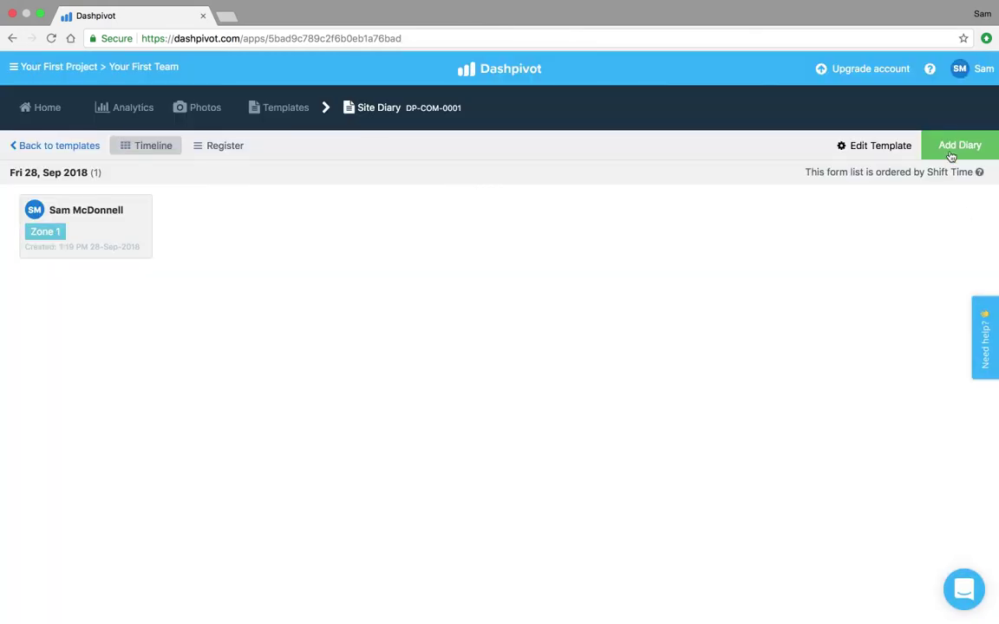
# Try a new diary with BBB Engineering as free text in the Labor table's Subcontractor cell, and discard it
pyautogui.click(953, 145)
pyautogui.scroll(-5, 382, 457)
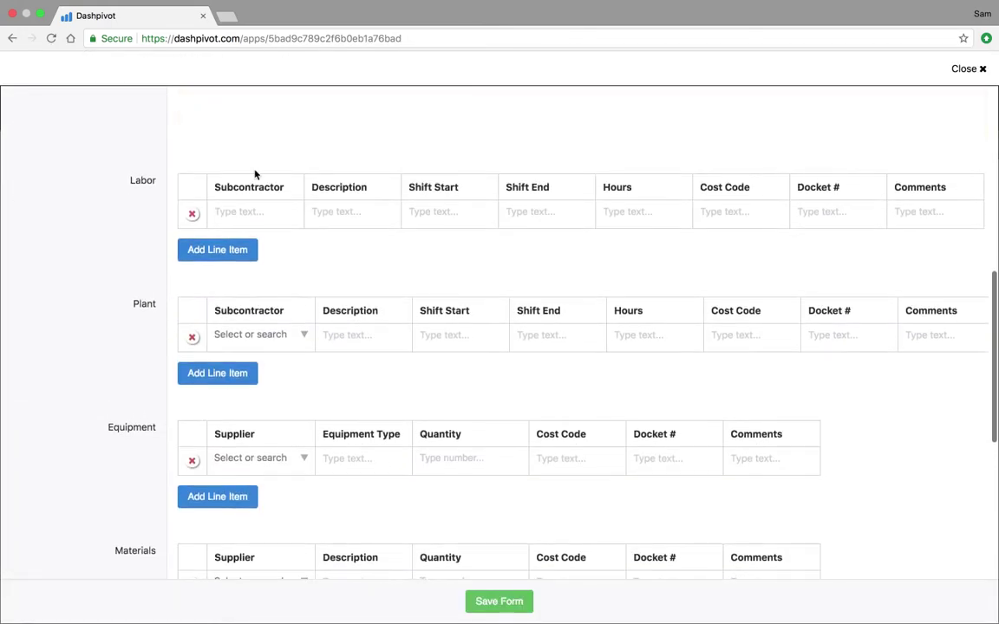
pyautogui.click(241, 211)
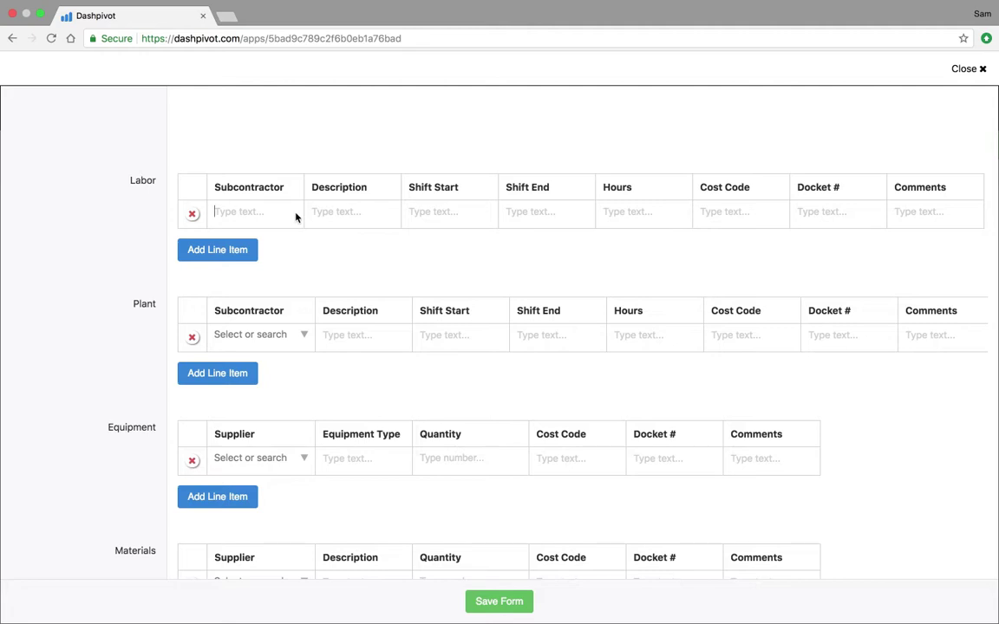
pyautogui.write('BBB Engineering')
pyautogui.scroll(2, 305, 198)
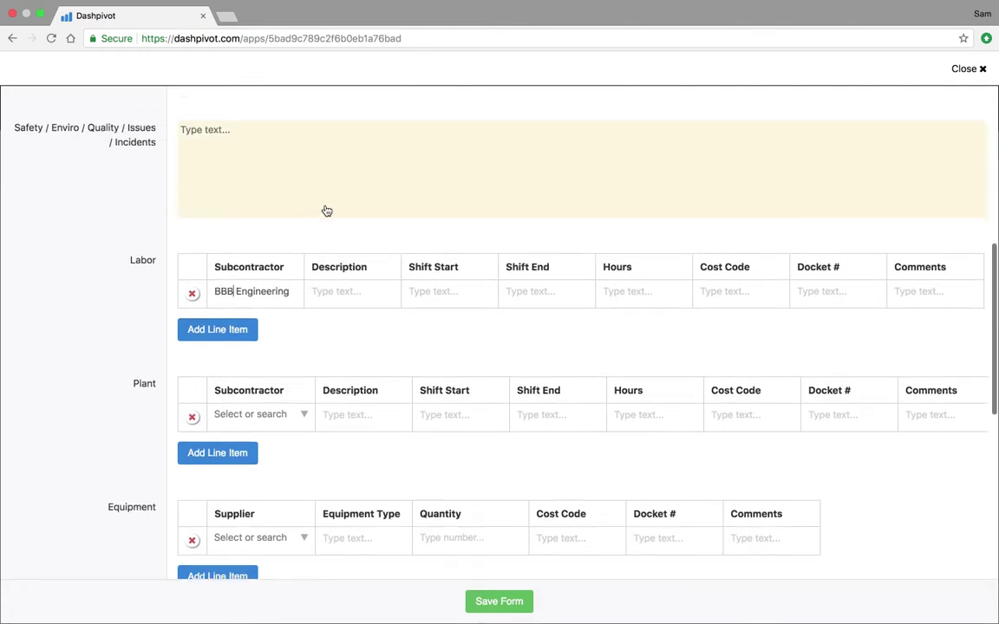
pyautogui.click(966, 69)
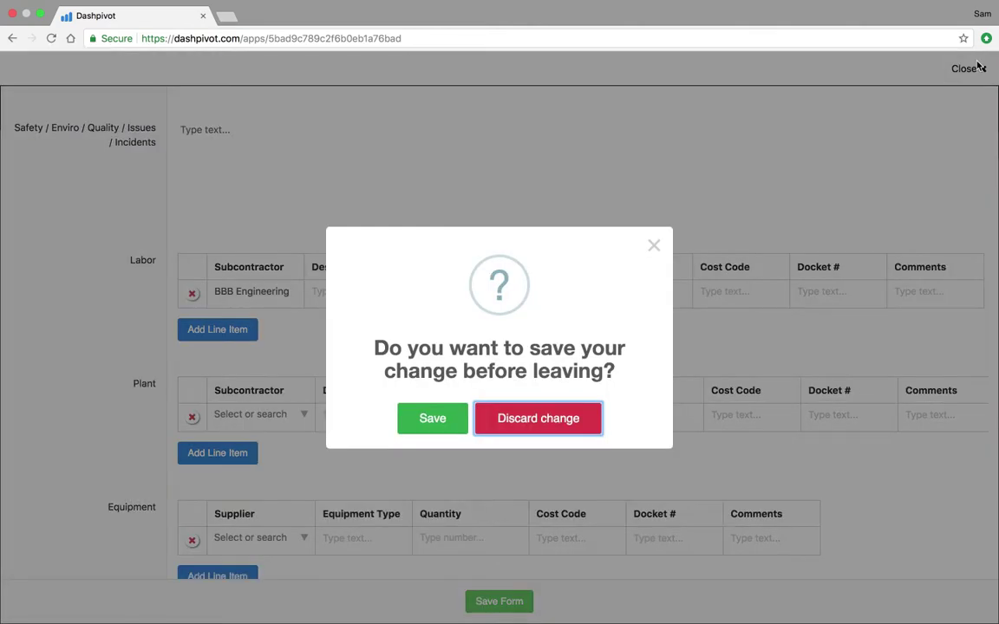
pyautogui.click(572, 419)
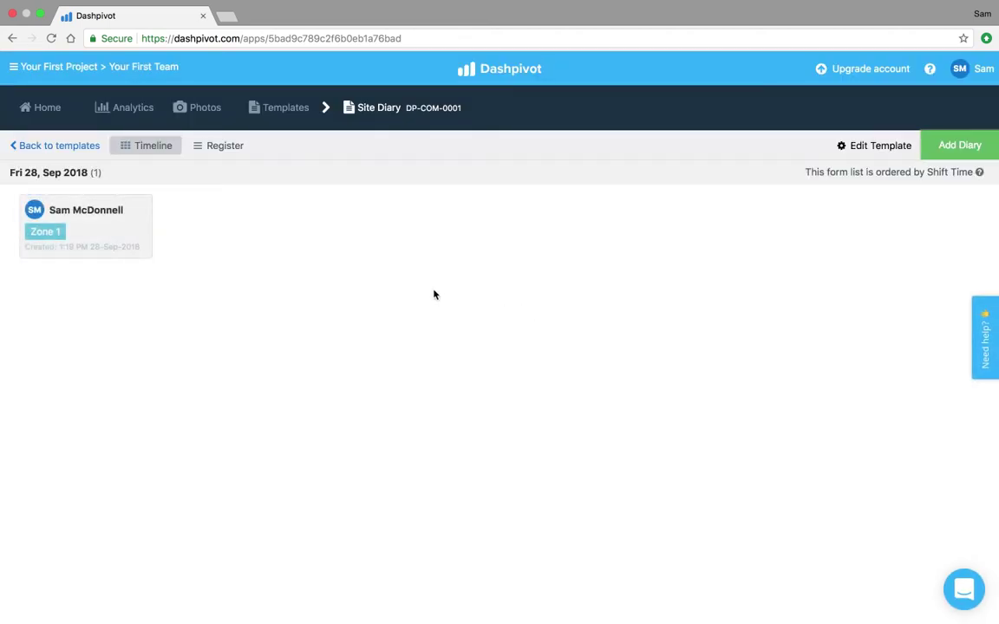
# In the Site Diary template, change the Labor table's Subcontractor column to a List that refers to the Subcontractors list
pyautogui.click(881, 147)
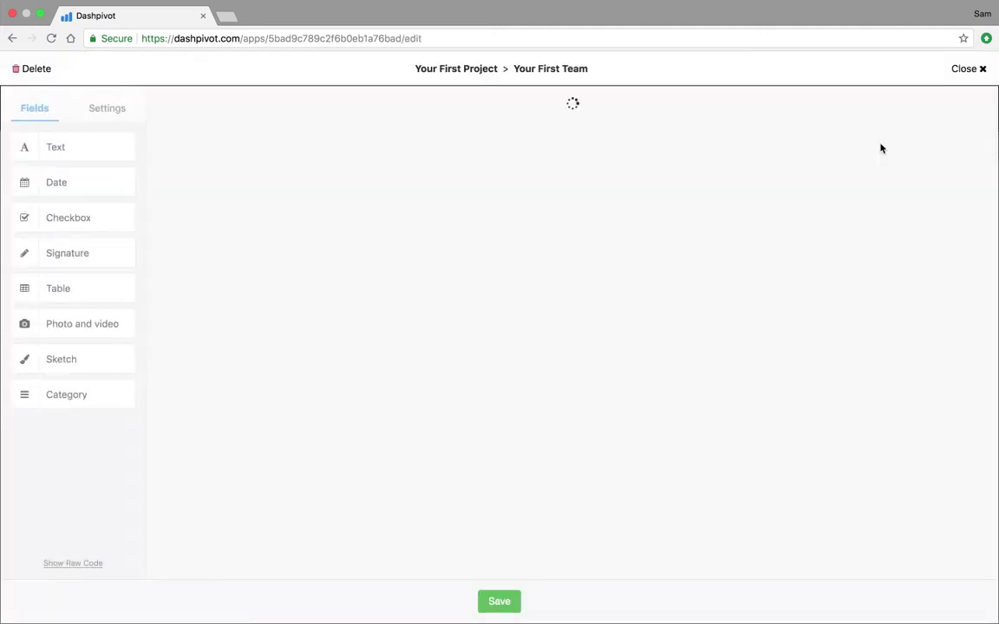
pyautogui.scroll(-2, 261, 334)
pyautogui.scroll(-4, 261, 334)
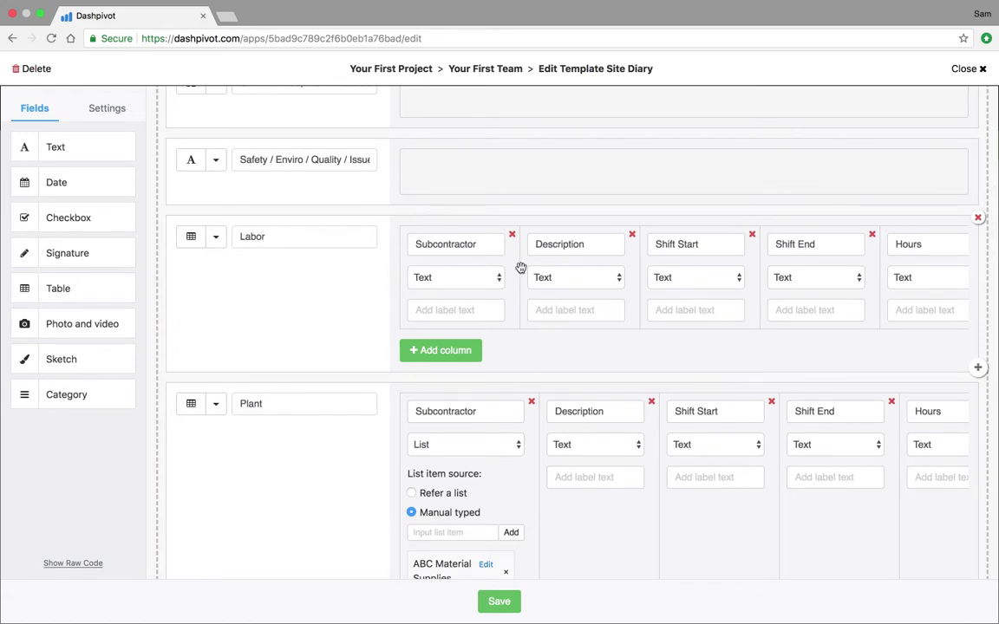
pyautogui.scroll(1, 515, 251)
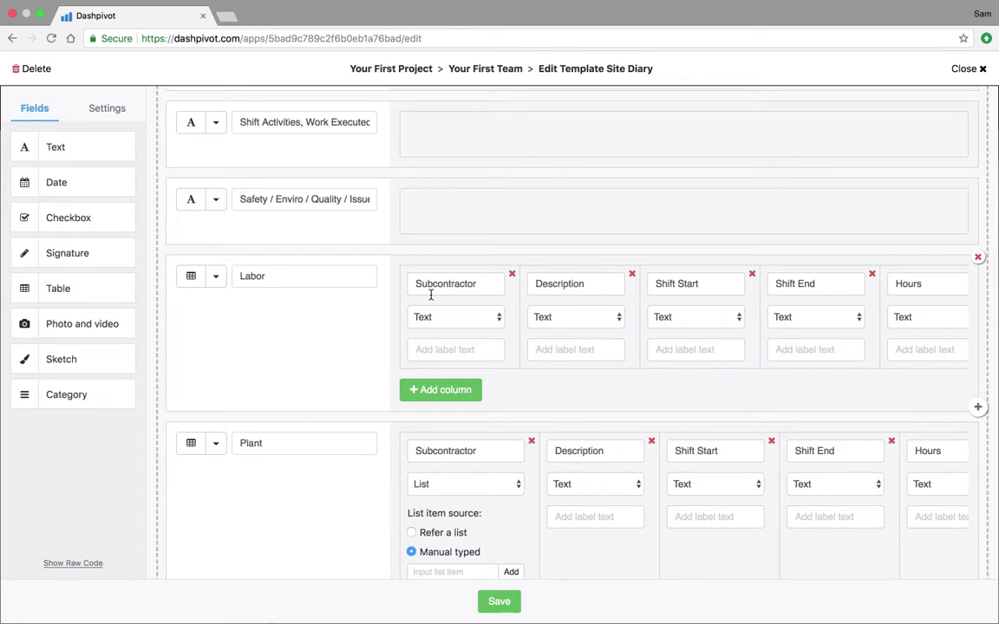
pyautogui.click(446, 322)
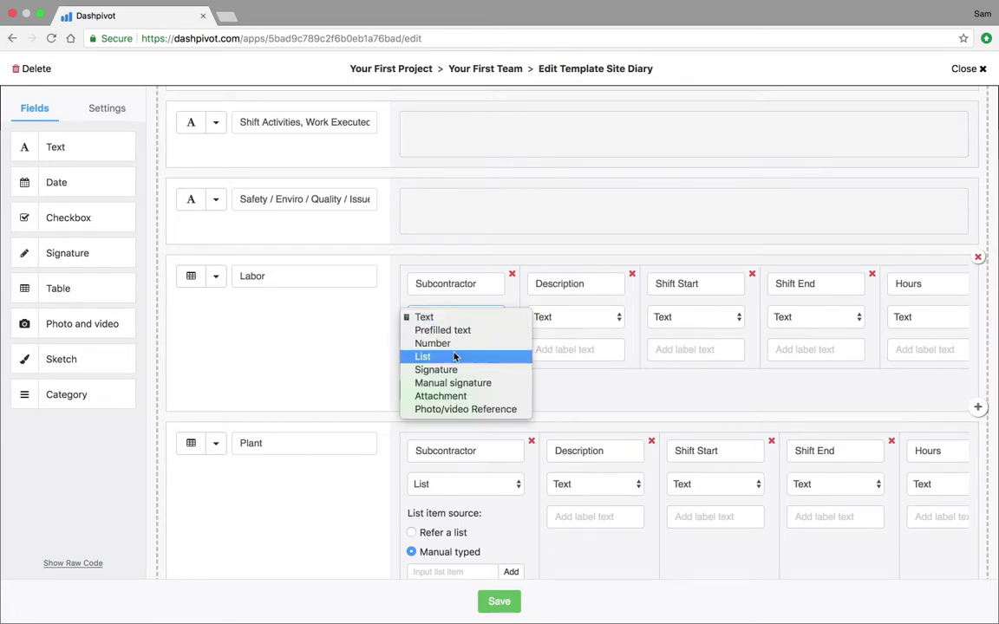
pyautogui.click(436, 356)
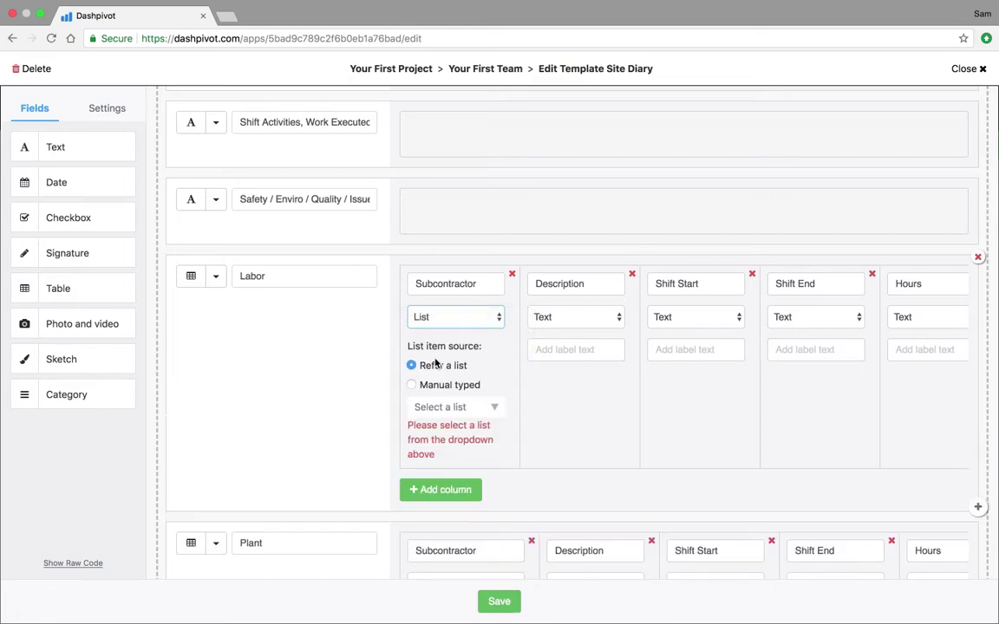
pyautogui.scroll(-1, 415, 344)
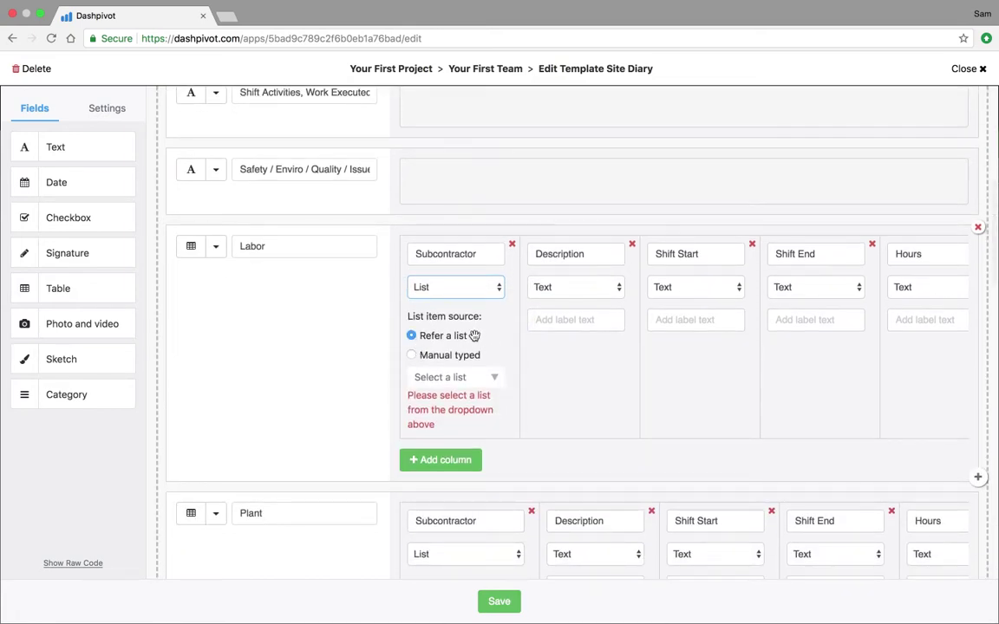
pyautogui.click(475, 382)
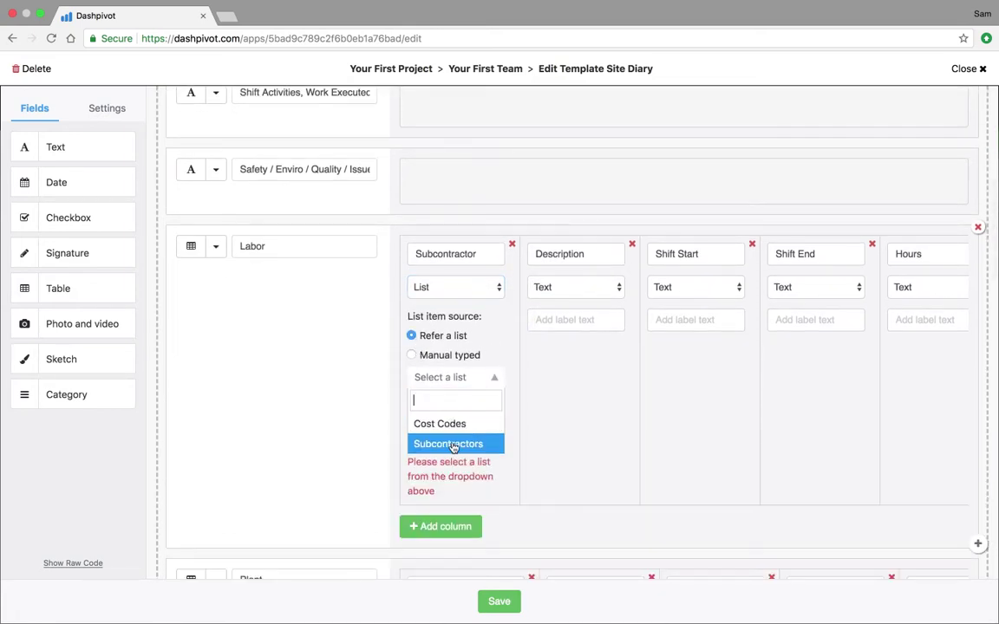
pyautogui.click(446, 443)
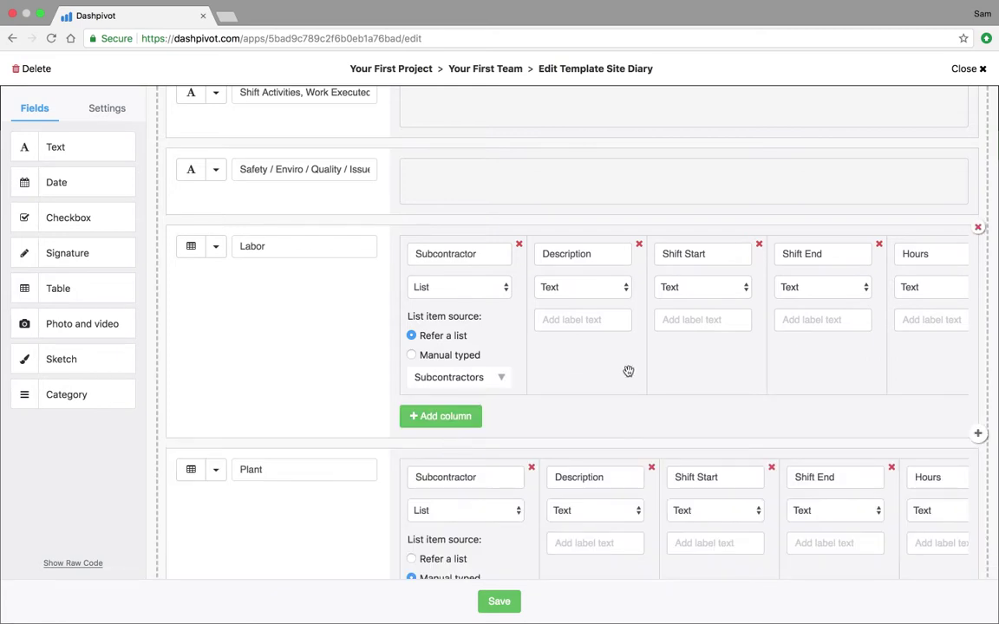
# Change the Labor table's Cost Code column to a List that refers to the Cost Codes list, and save the template
pyautogui.hscroll(6, 629, 371)
pyautogui.click(687, 291)
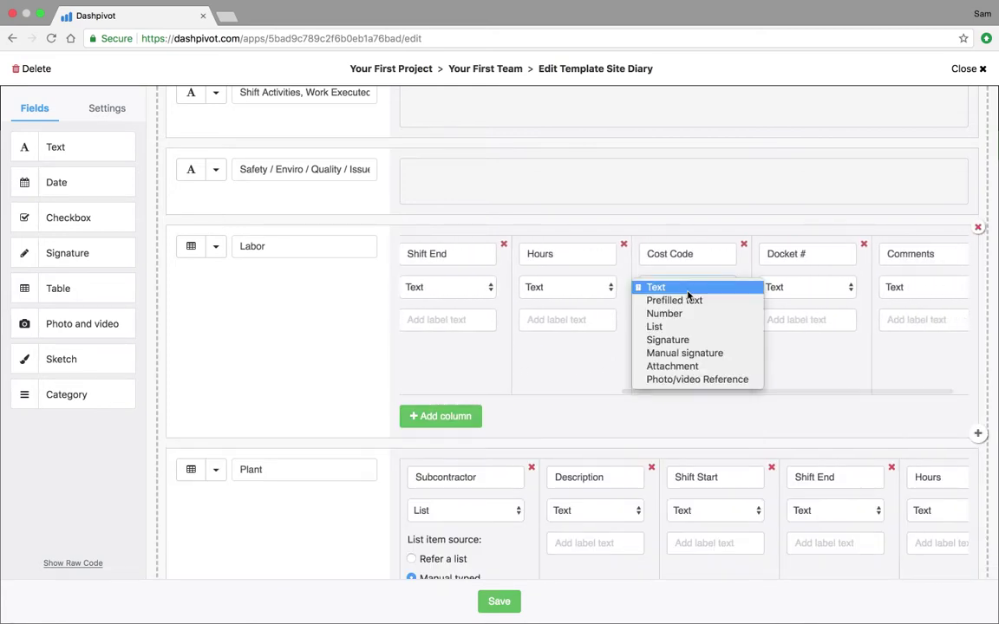
pyautogui.click(657, 326)
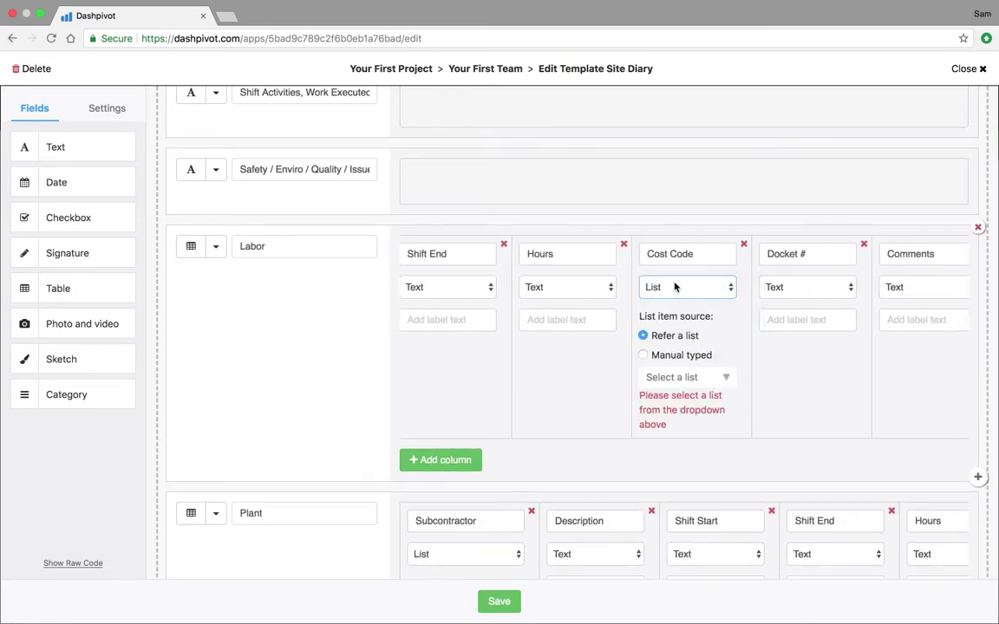
pyautogui.click(691, 380)
pyautogui.click(690, 425)
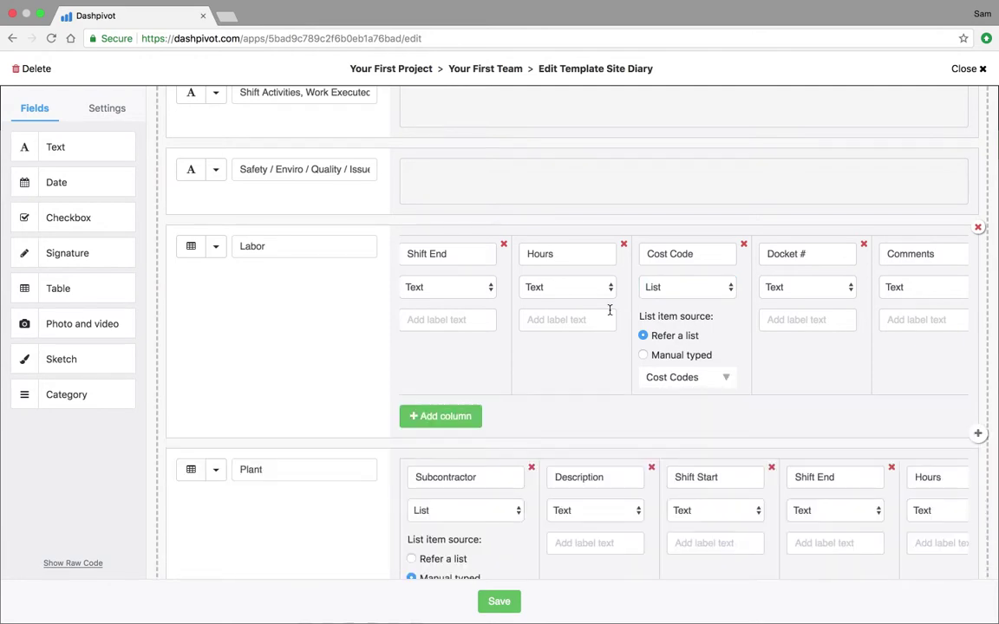
pyautogui.hscroll(-5, 609, 312)
pyautogui.hscroll(-2, 475, 270)
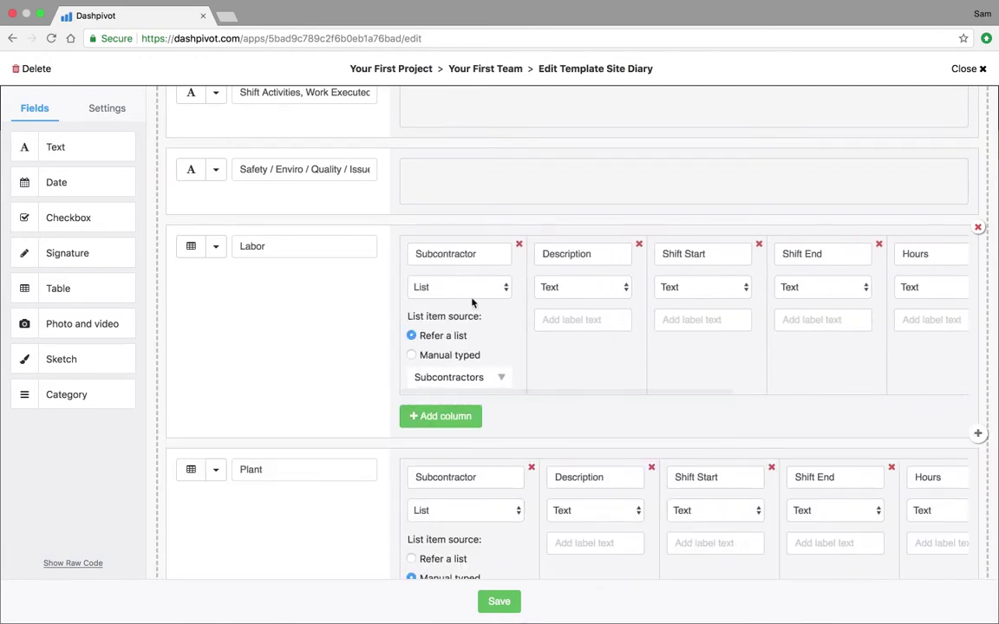
pyautogui.hscroll(2, 519, 288)
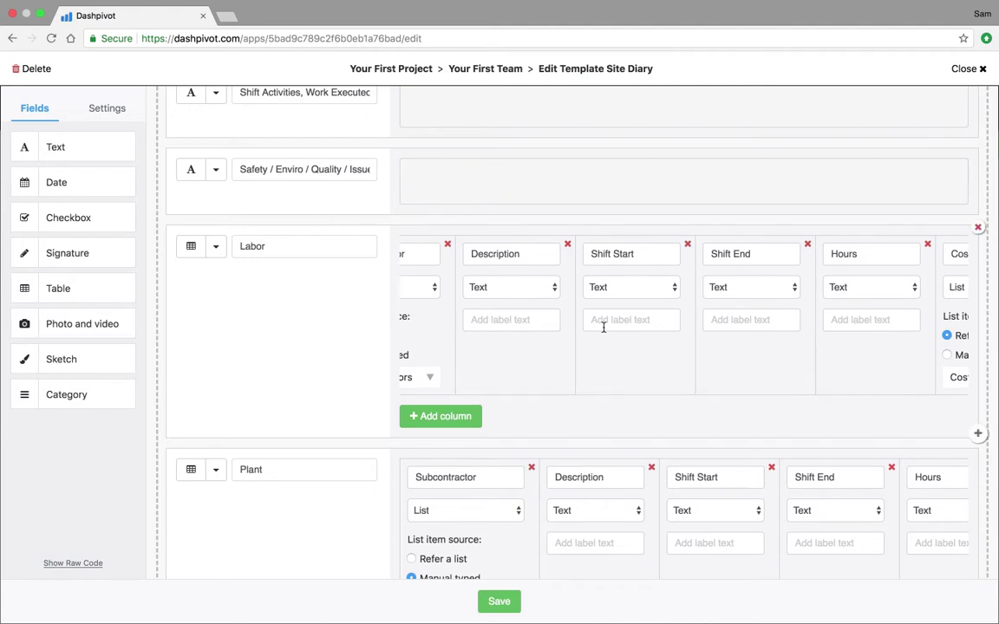
pyautogui.hscroll(5, 602, 325)
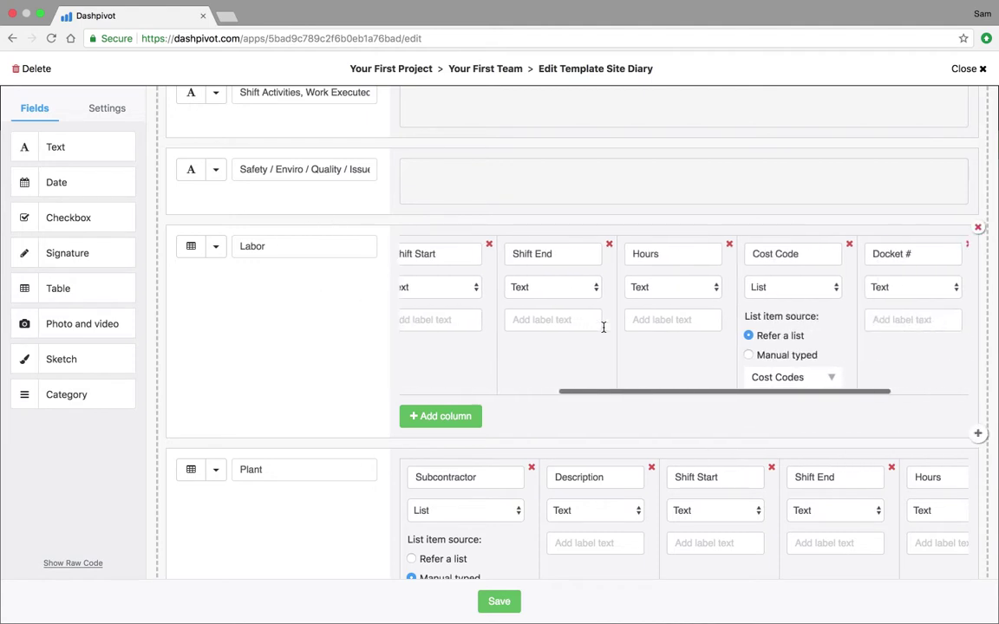
pyautogui.click(490, 607)
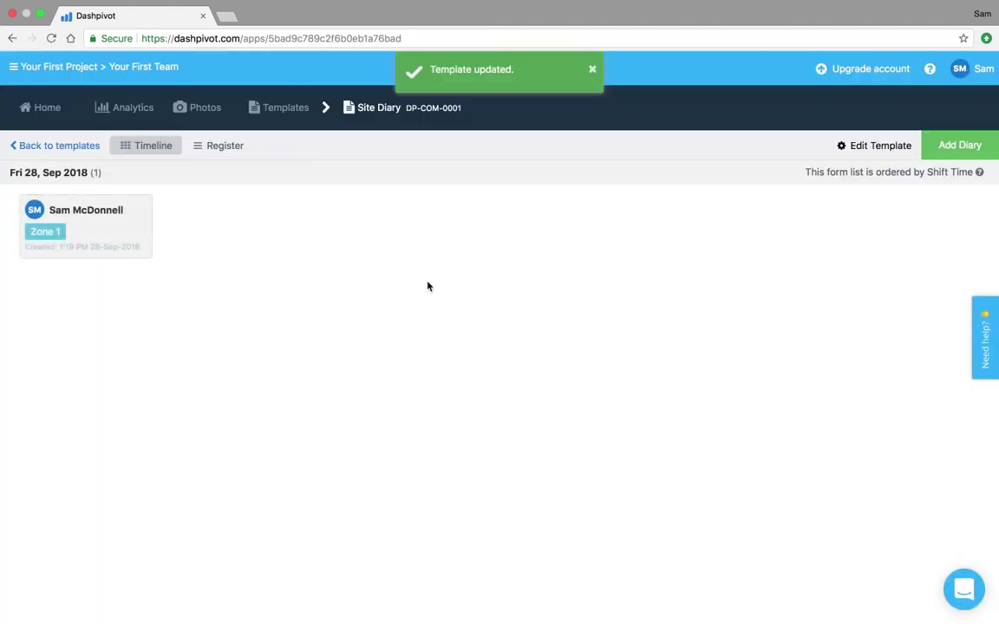
# Add a new diary and fill its first Labor row with subcontractor AAA Contractors and cost code 20.000
pyautogui.click(980, 147)
pyautogui.scroll(-10, 317, 364)
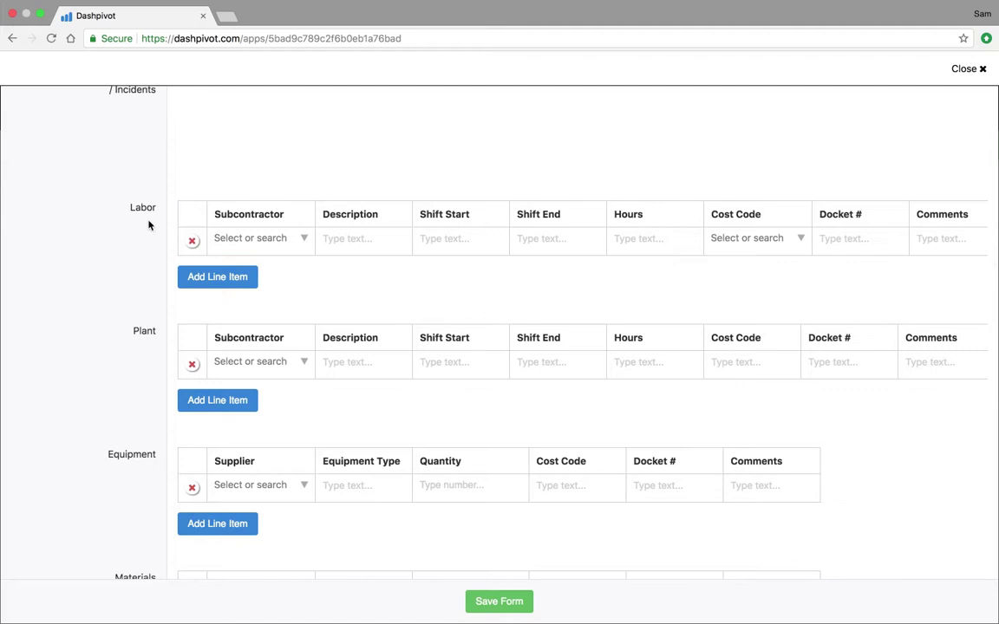
pyautogui.click(248, 241)
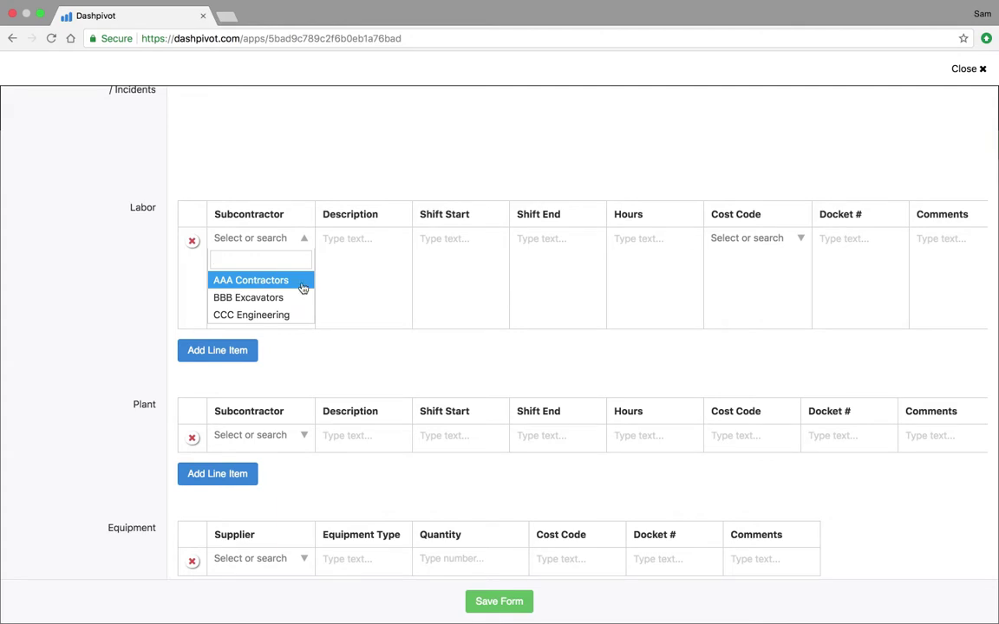
pyautogui.click(260, 281)
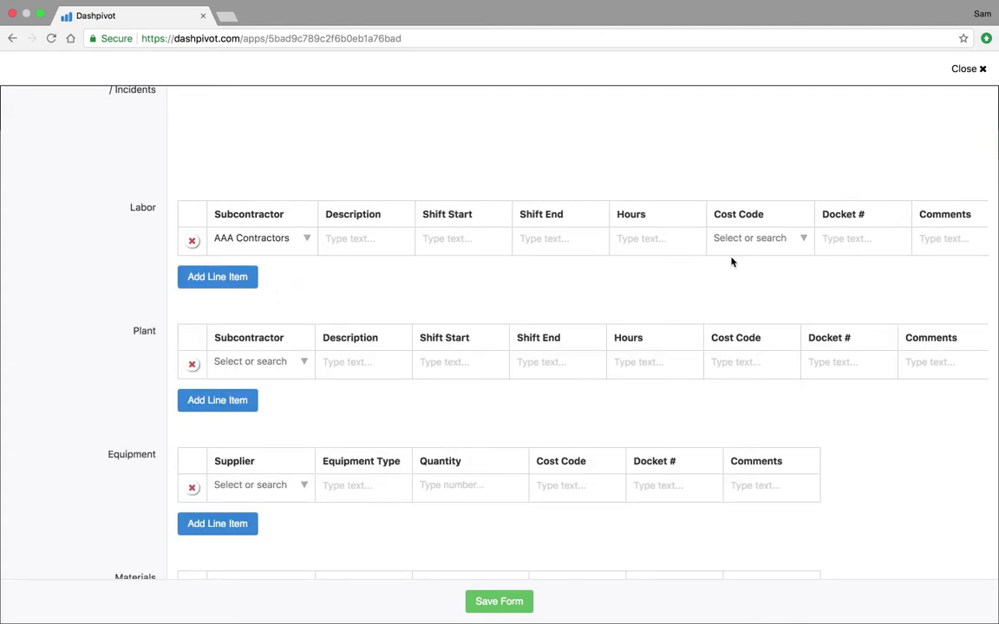
pyautogui.click(767, 240)
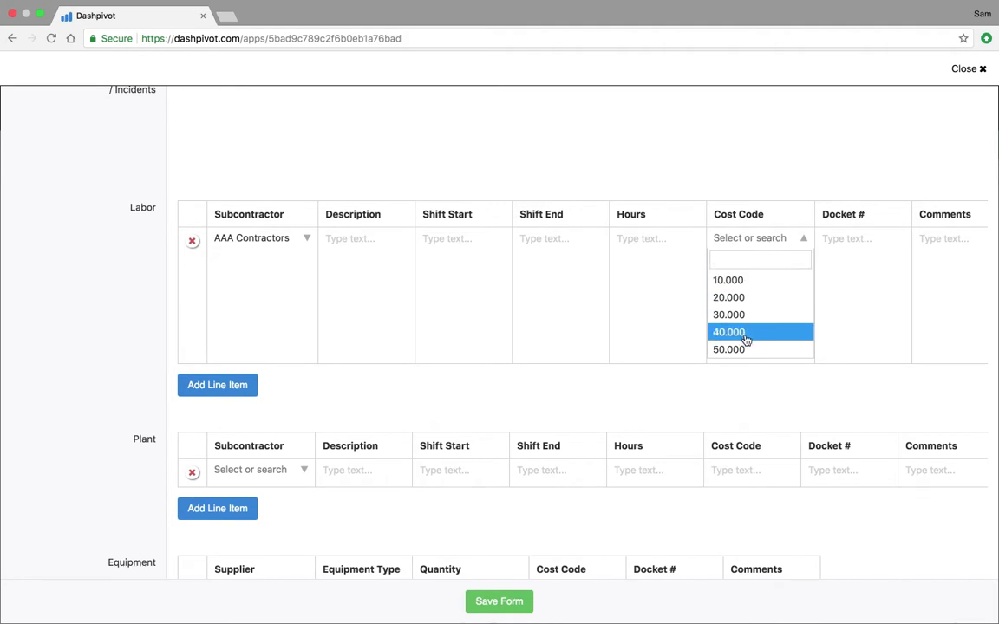
pyautogui.click(749, 297)
# Add two more Labor line items with BBB Excavators and CCC Engineering as their subcontractors
pyautogui.click(219, 280)
pyautogui.click(223, 303)
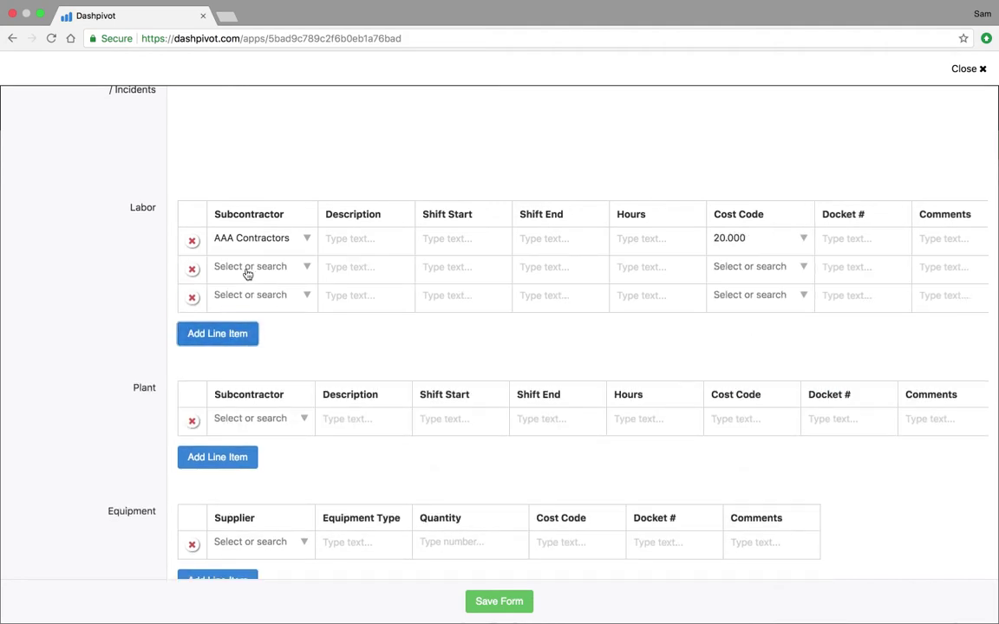
pyautogui.click(248, 269)
pyautogui.click(259, 323)
pyautogui.click(261, 300)
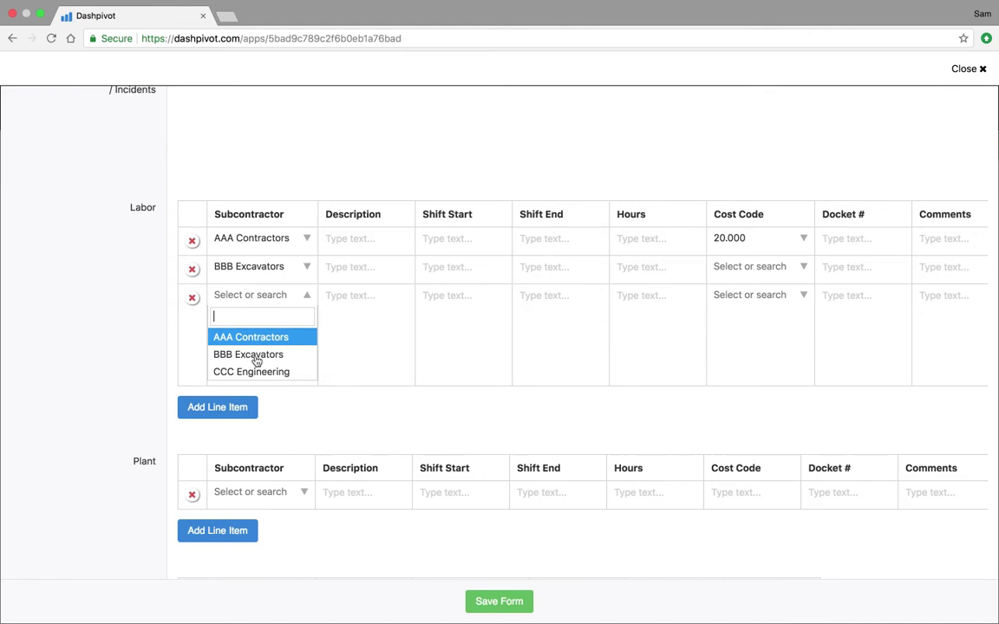
pyautogui.click(251, 370)
# Set cost code 30.000 for BBB Excavators and 40.000 for CCC Engineering, and save the diary form
pyautogui.click(754, 268)
pyautogui.click(757, 350)
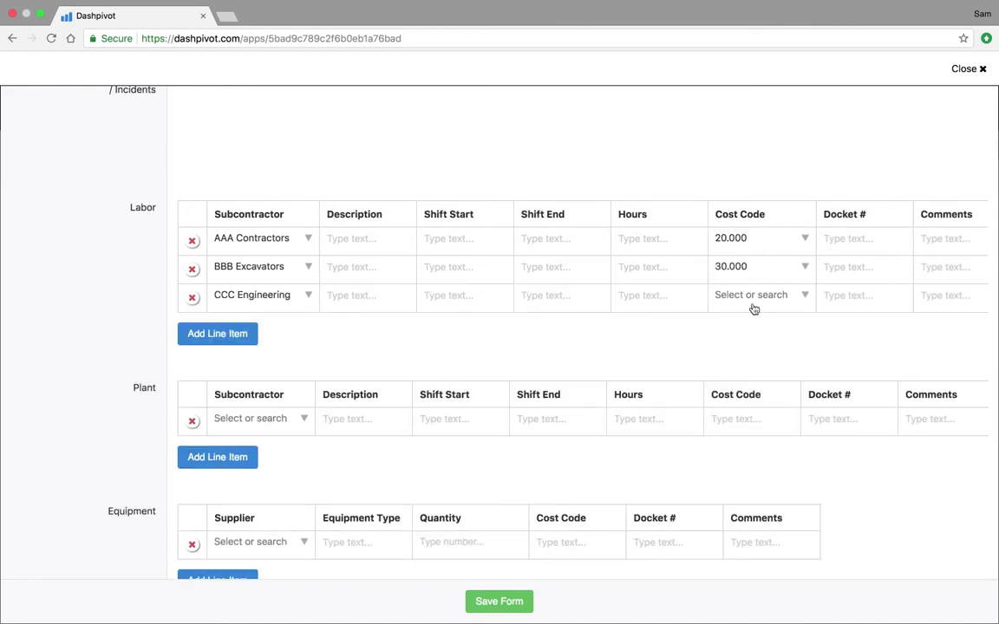
pyautogui.click(753, 296)
pyautogui.click(751, 388)
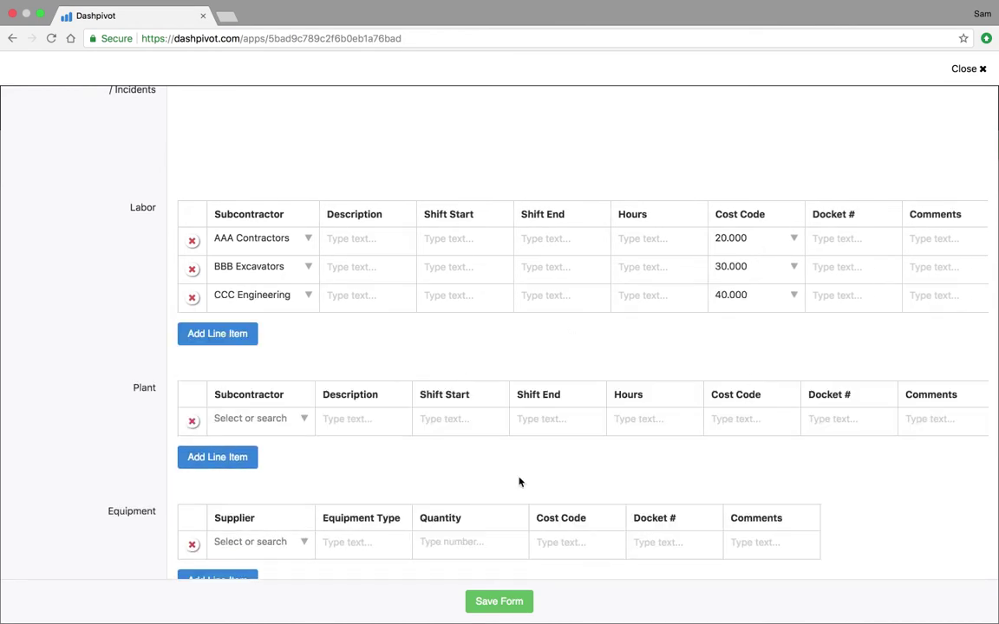
pyautogui.click(511, 600)
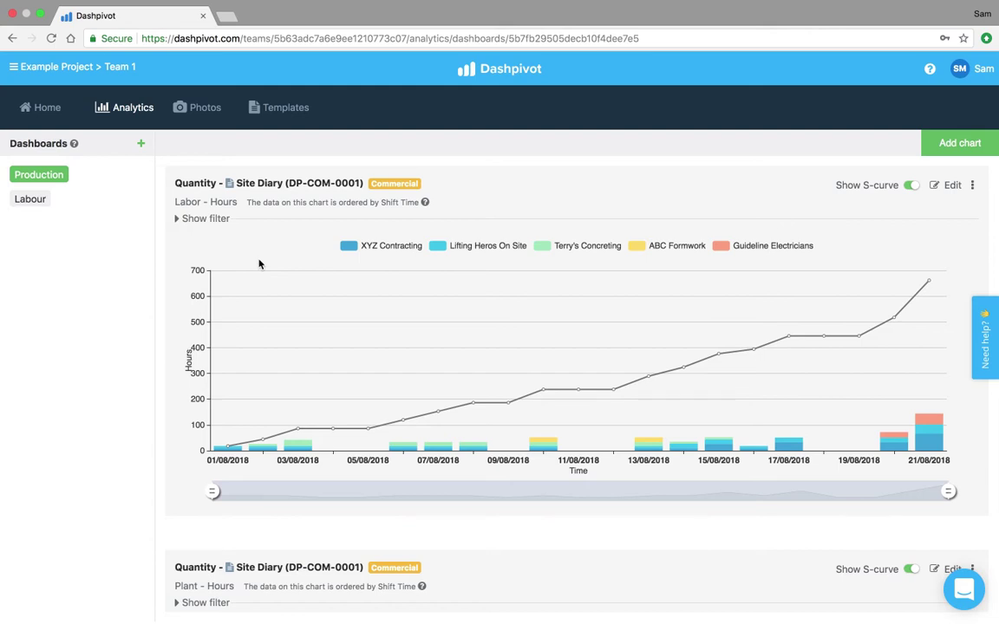
# Filter the Labor - Hours chart on Example Project's Production dashboard to Subcontractor equals XYZ Contracting
pyautogui.click(199, 220)
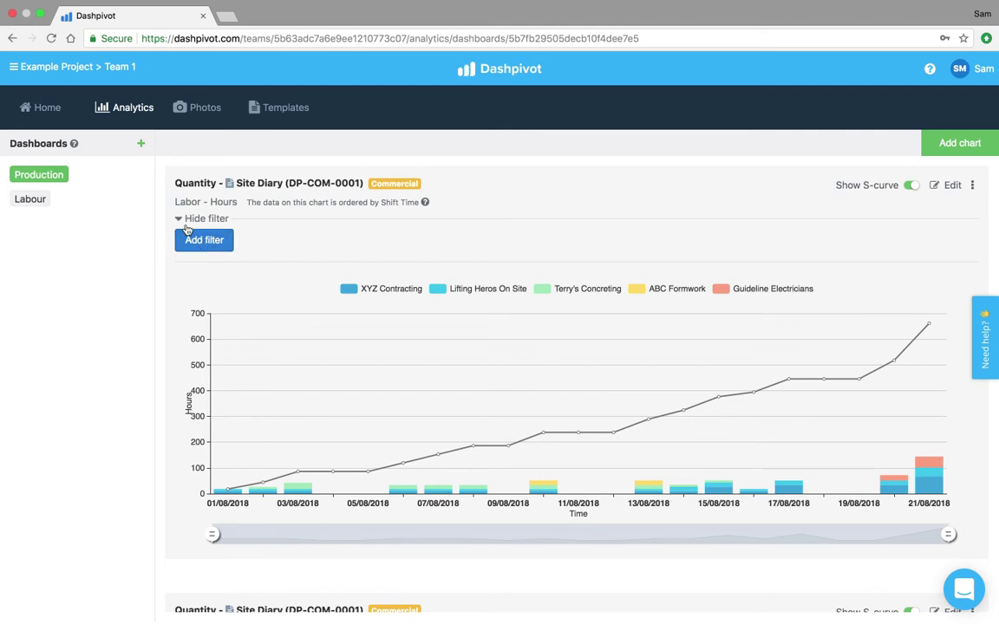
pyautogui.click(218, 241)
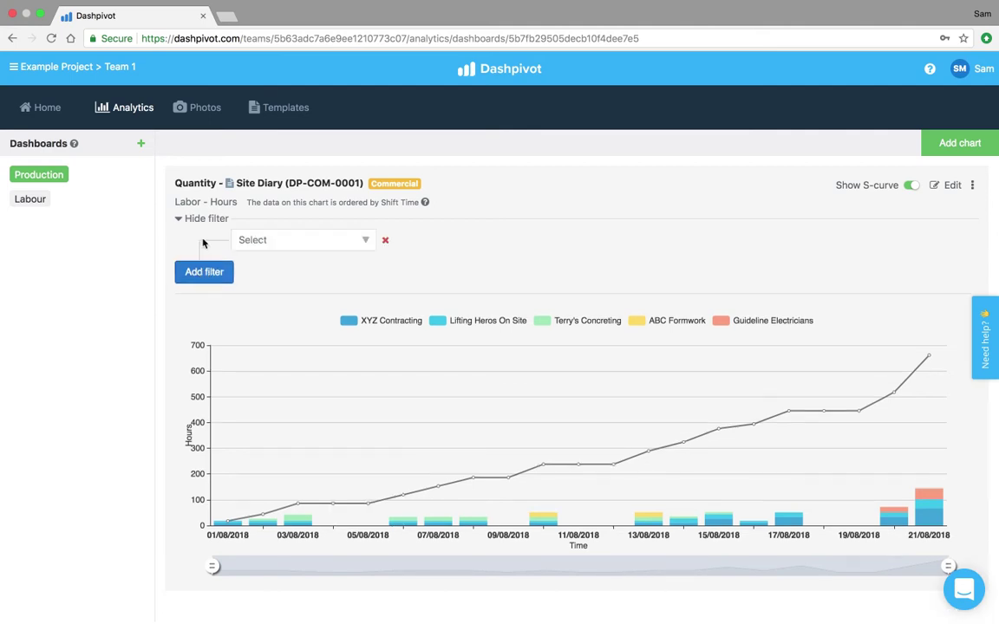
pyautogui.click(301, 241)
pyautogui.click(278, 287)
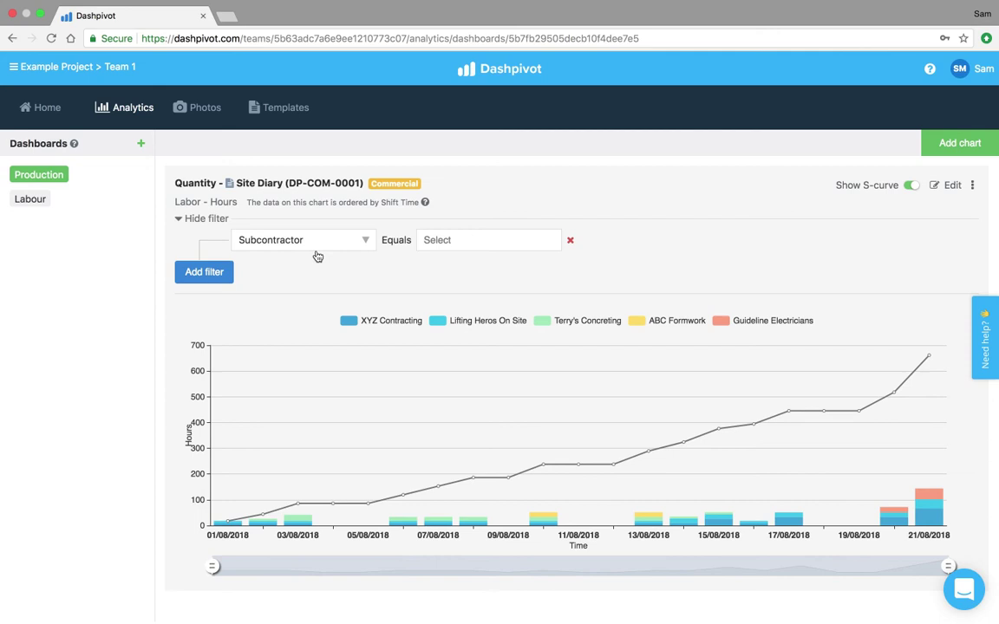
pyautogui.click(449, 248)
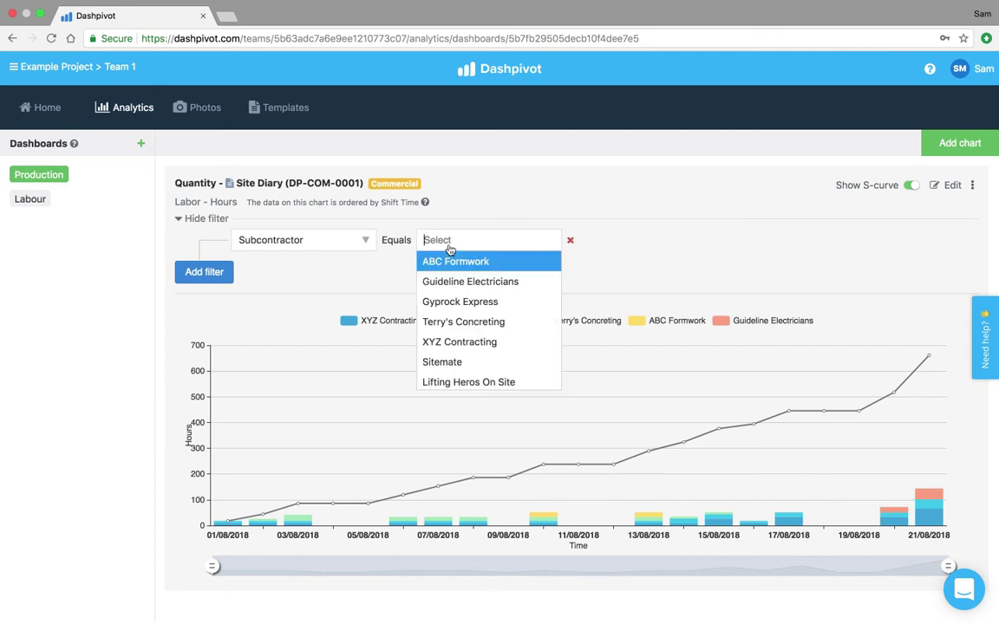
pyautogui.click(459, 342)
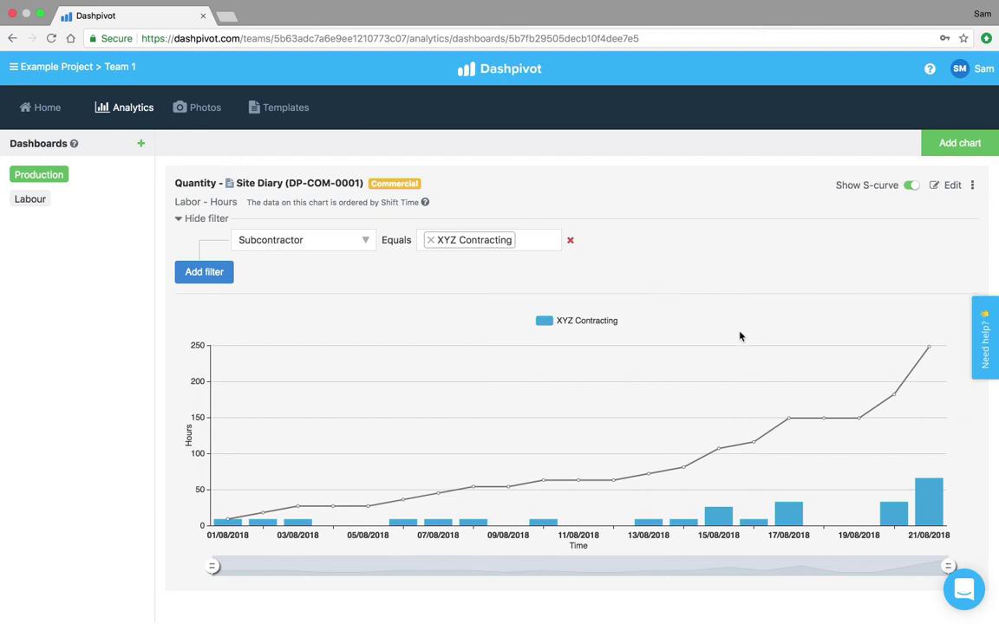
# Look through Team 1's Site Diary entries and examine the Labor table in the first 21 Aug 2018 diary
pyautogui.click(284, 111)
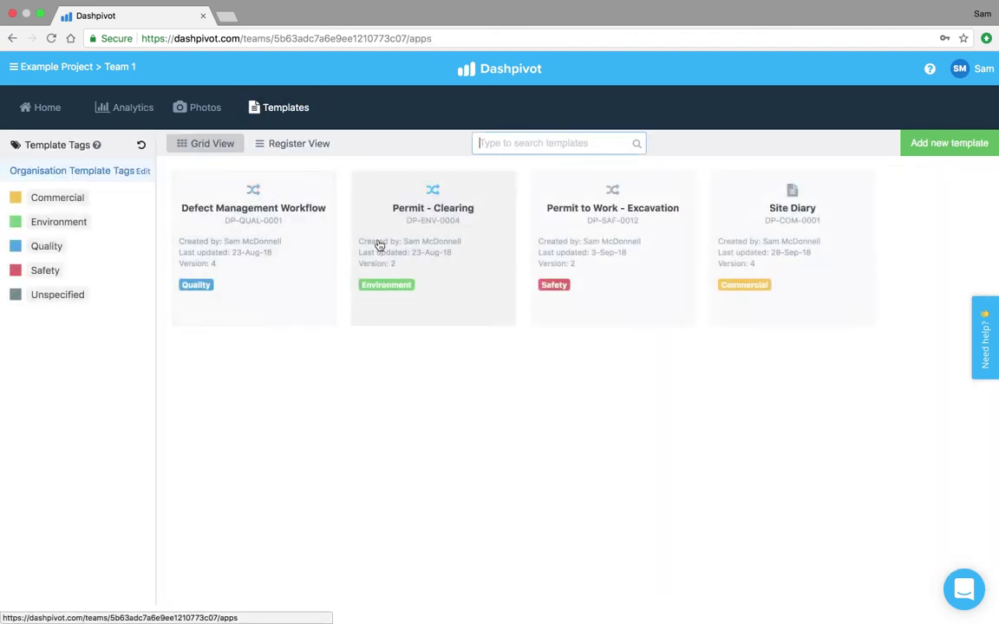
pyautogui.click(763, 210)
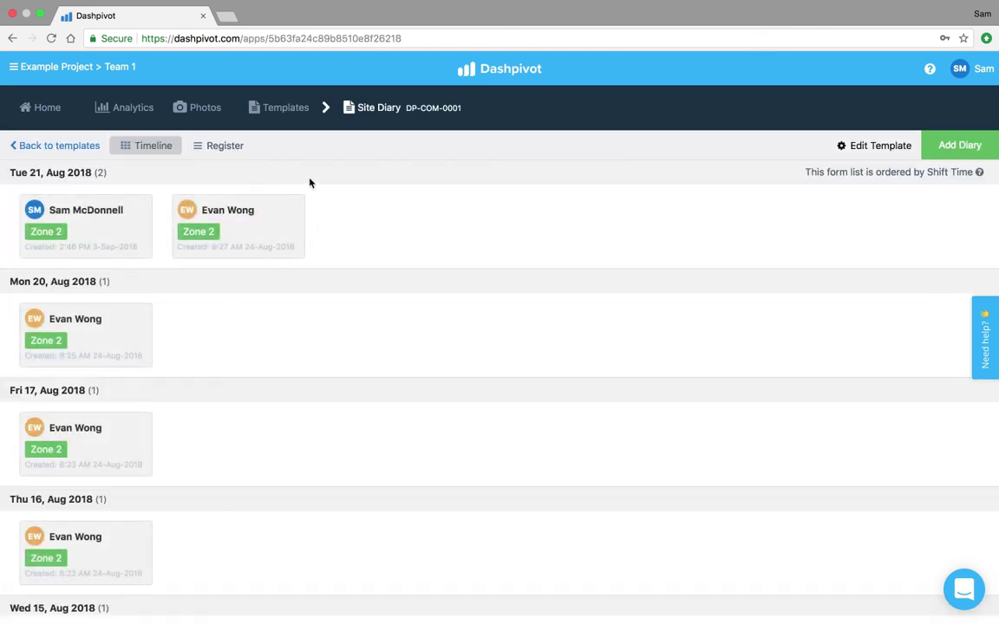
pyautogui.scroll(-10, 146, 356)
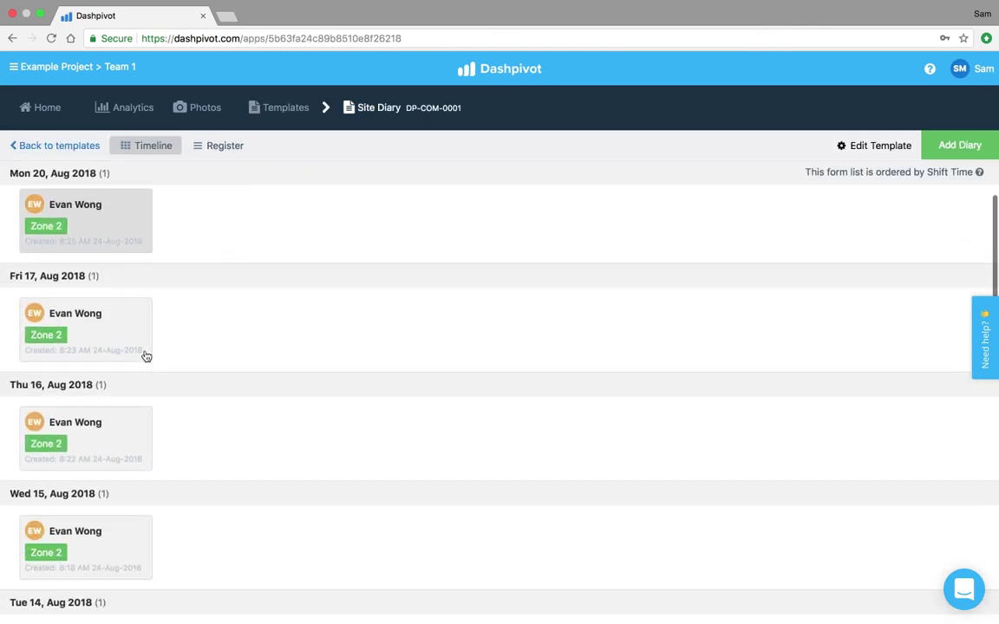
pyautogui.scroll(-4, 146, 356)
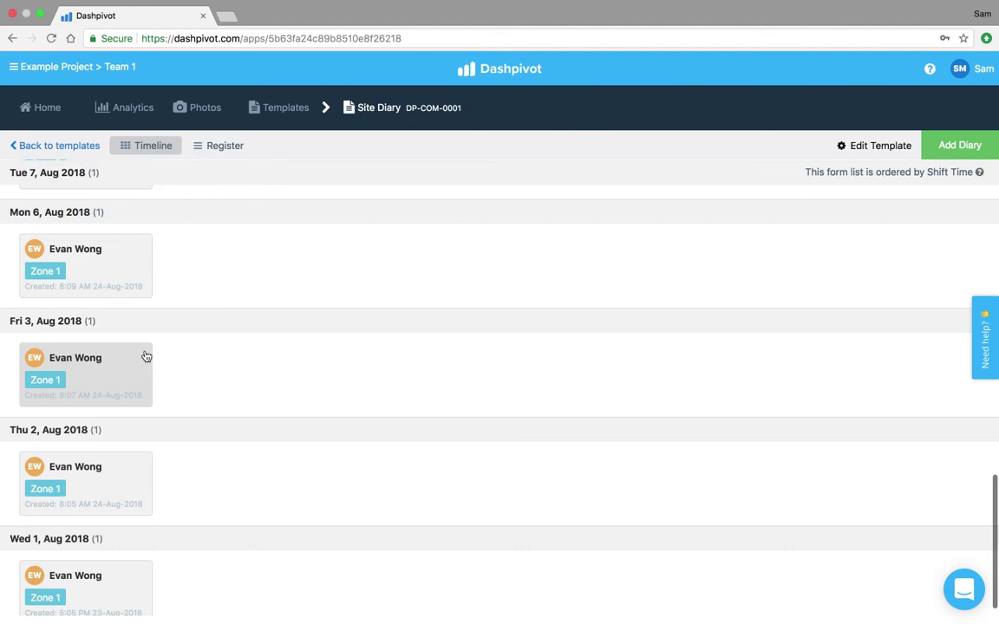
pyautogui.scroll(15, 145, 356)
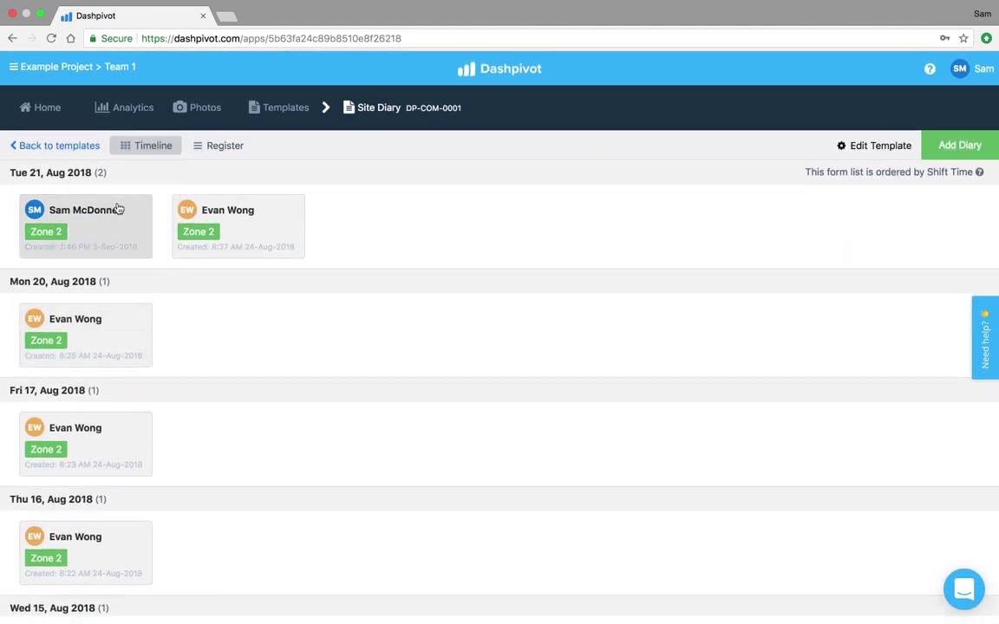
pyautogui.click(117, 209)
pyautogui.scroll(-10, 356, 349)
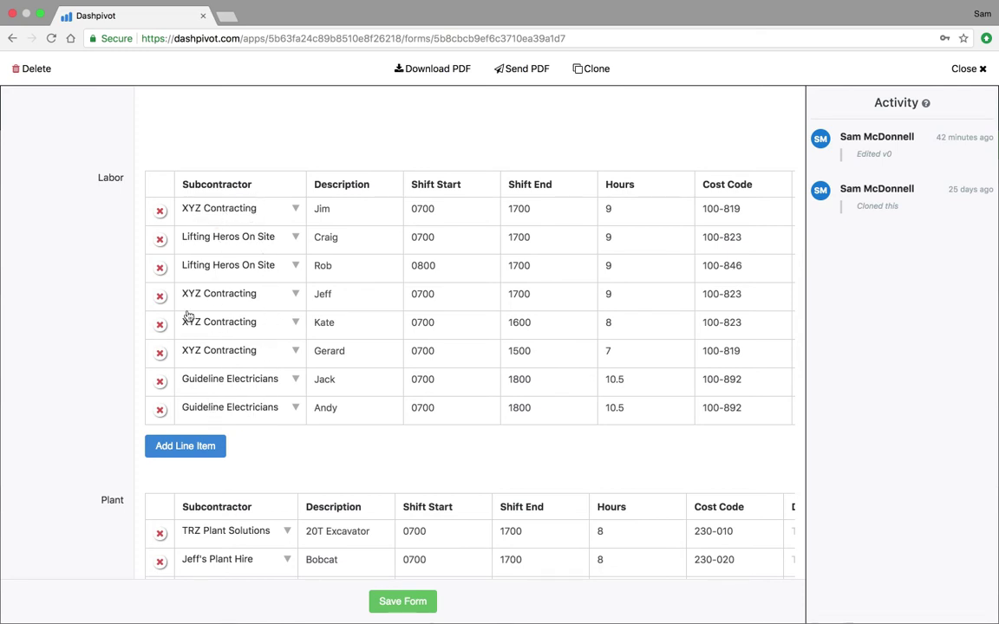
pyautogui.click(964, 69)
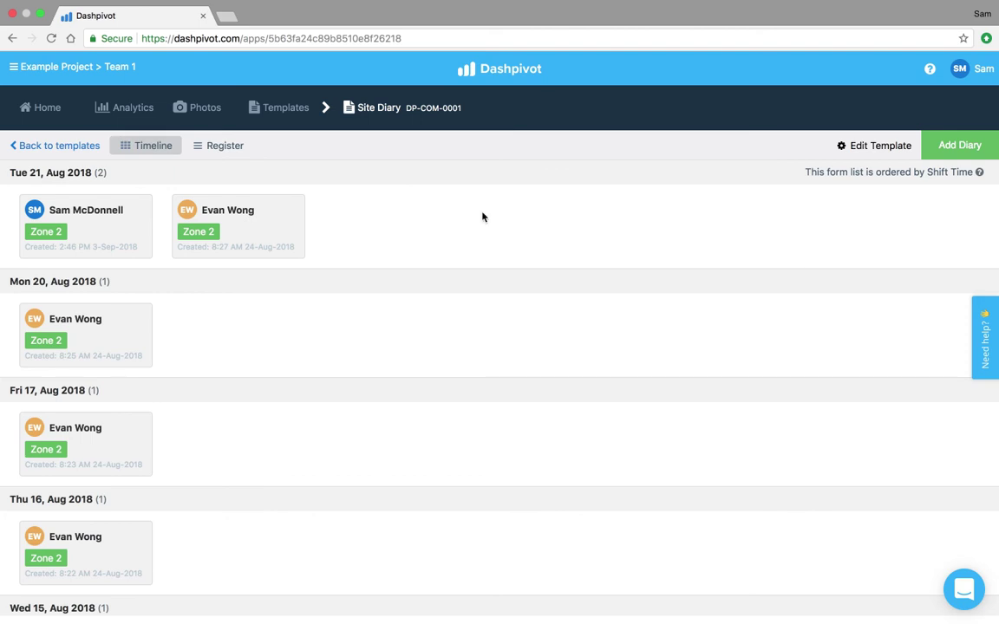
# Browse the Help Center's article list and open the support chat
pyautogui.click(929, 68)
pyautogui.scroll(-5, 892, 389)
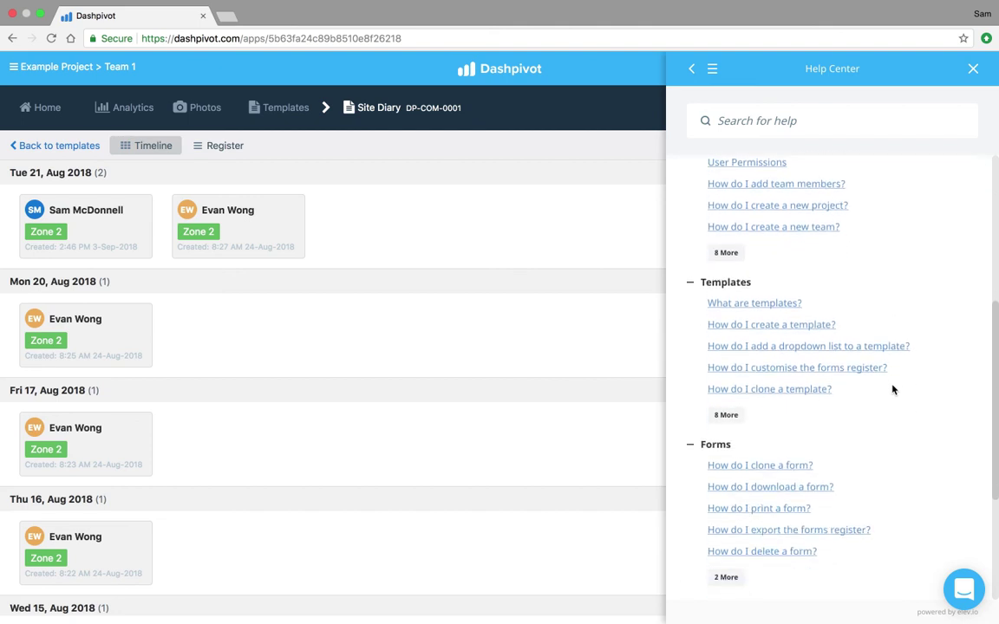
pyautogui.scroll(10, 892, 389)
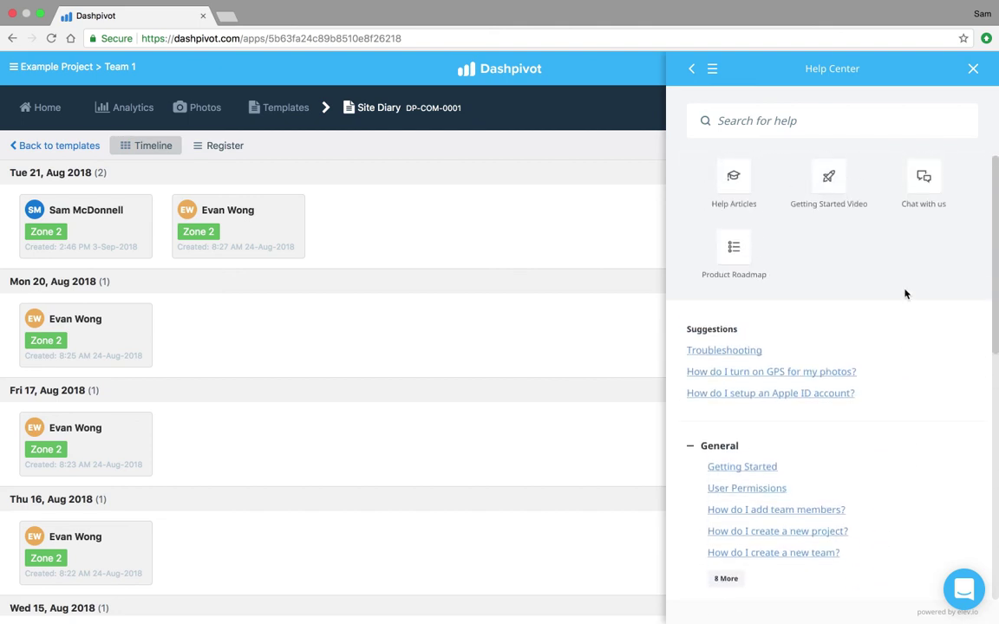
pyautogui.click(976, 72)
pyautogui.click(963, 590)
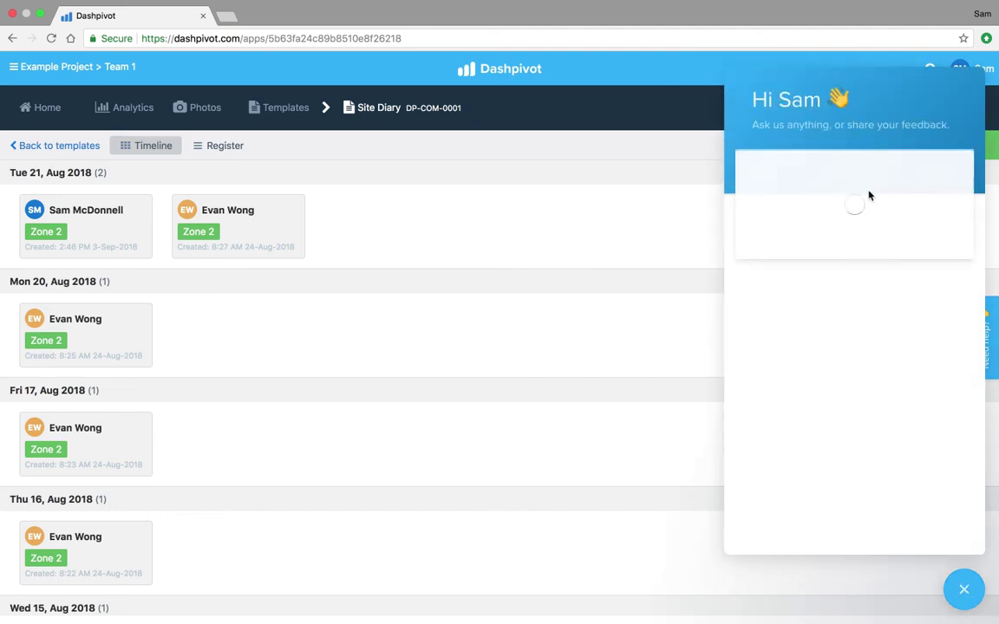